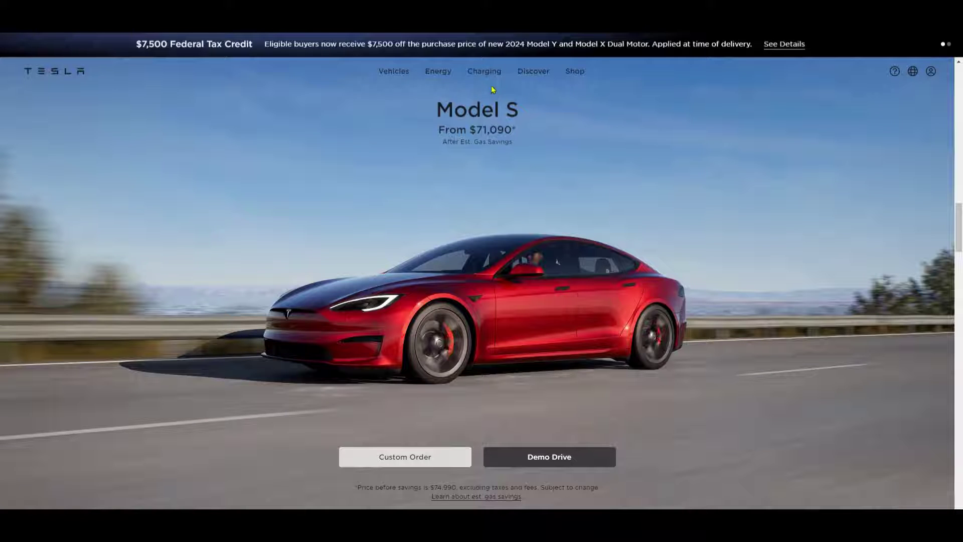
Inspect the Charging and Energy mega-menus in the header of Tesla's Model S page
mouse_move(486, 73)
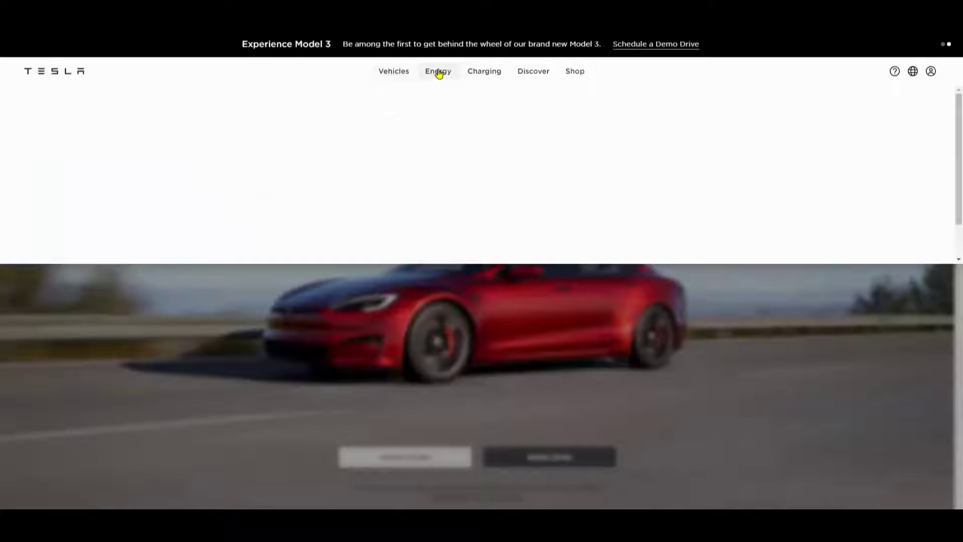
mouse_move(439, 74)
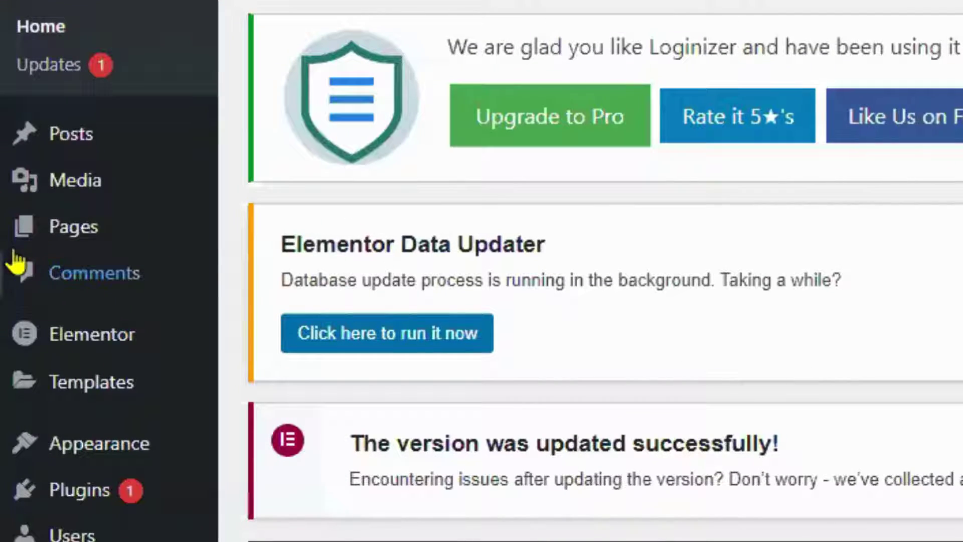
Browse the All Pages list and reveal the Sample Page's editing options
mouse_move(55, 161)
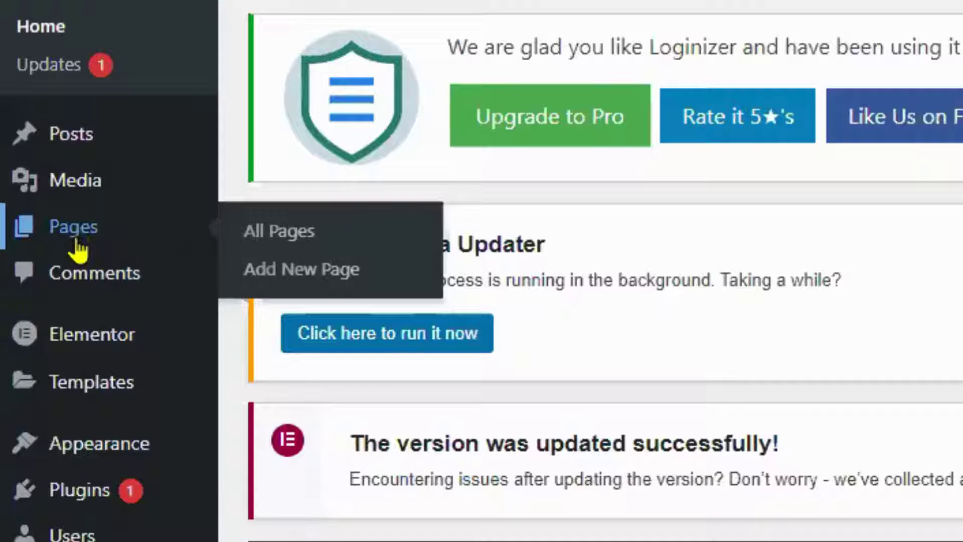
click(251, 241)
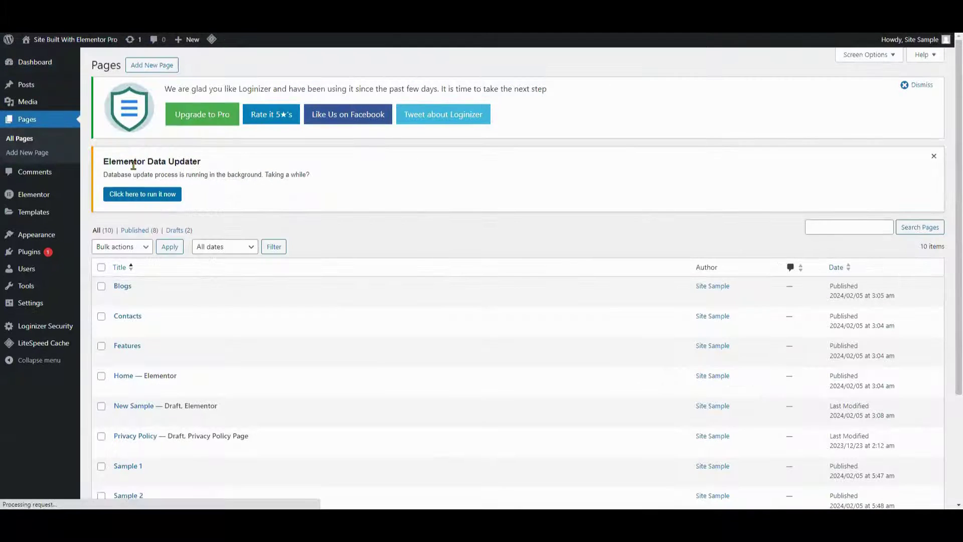
scroll(165, 211, down, 3)
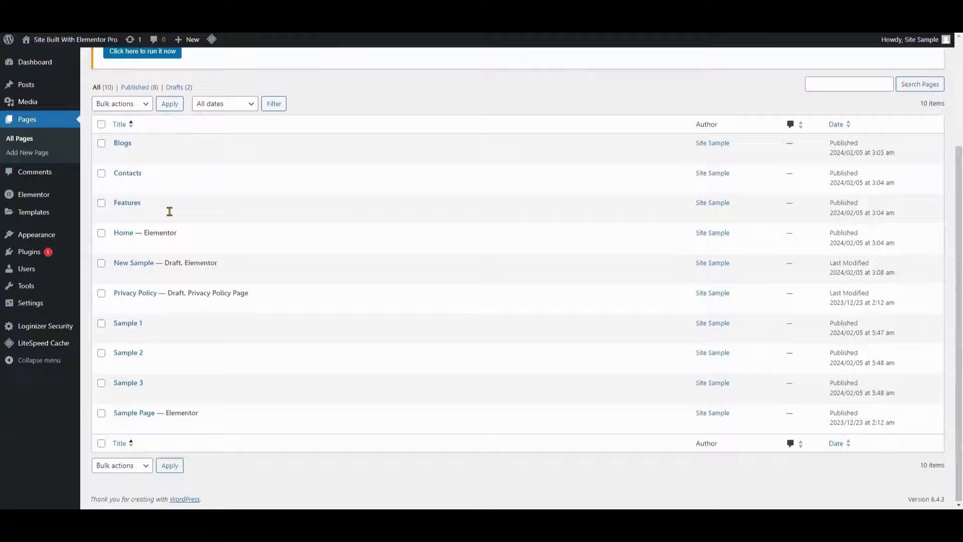
click(248, 426)
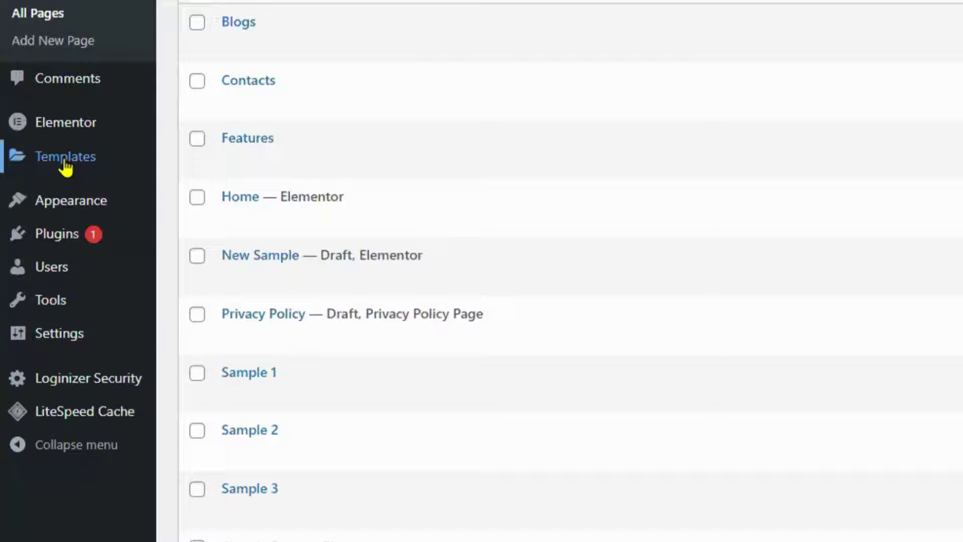
Edit the second Sample Menu template under Theme Builder's Header templates in Elementor
mouse_move(33, 218)
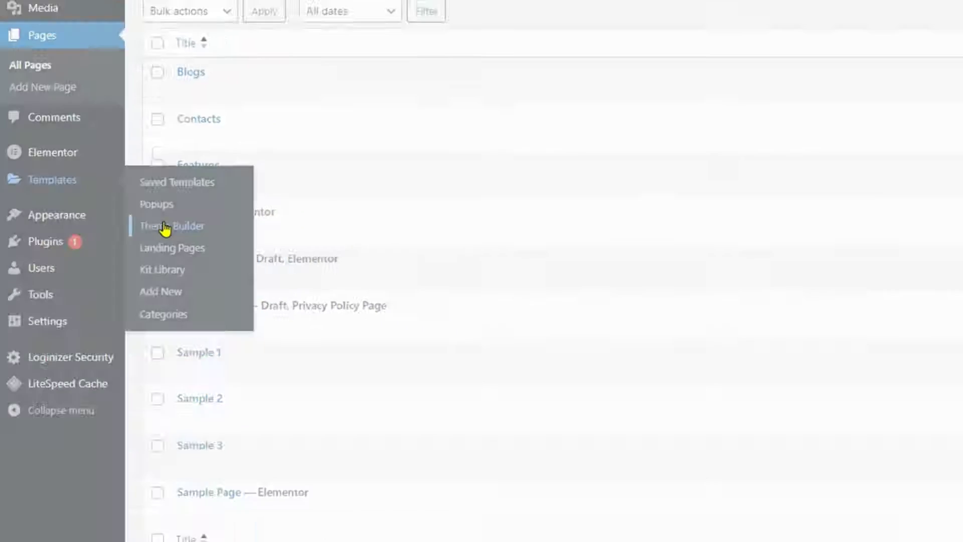
click(165, 229)
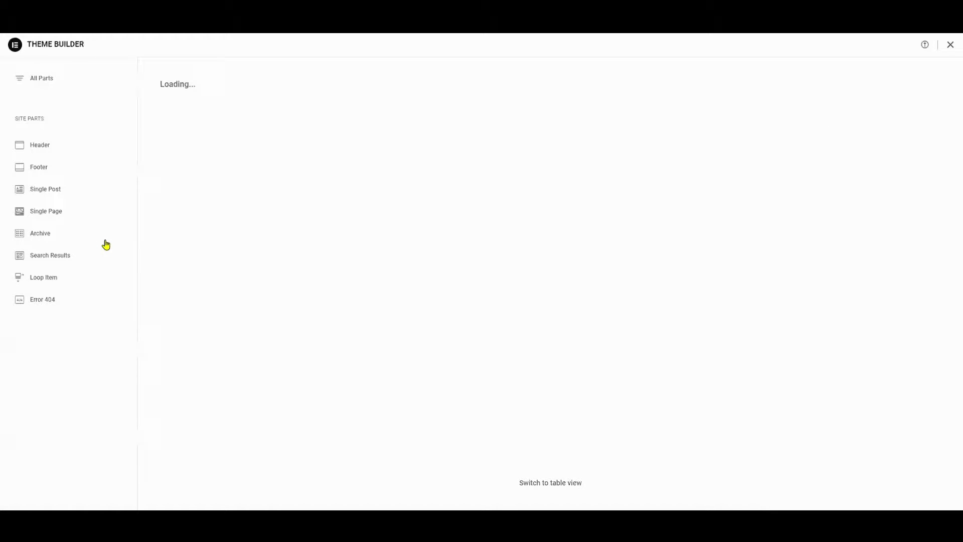
click(44, 147)
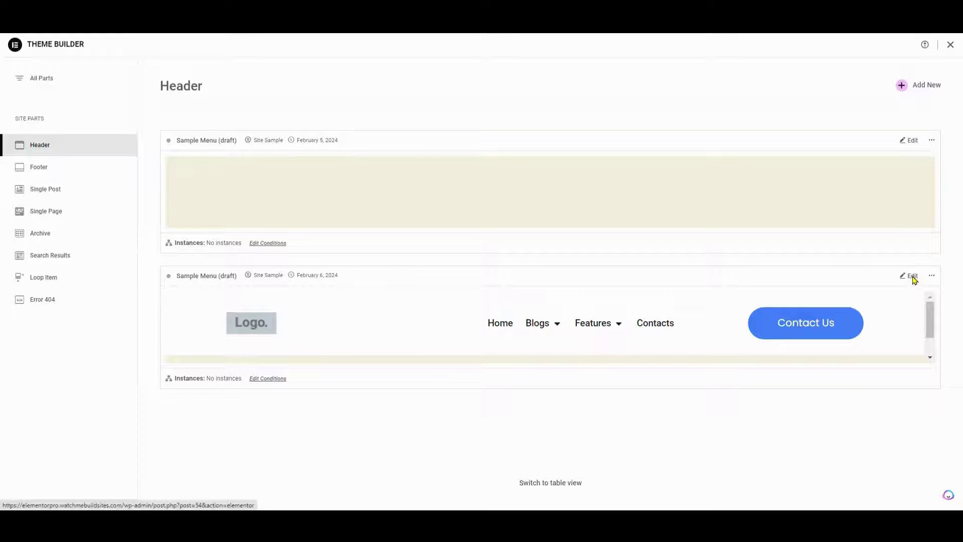
click(896, 292)
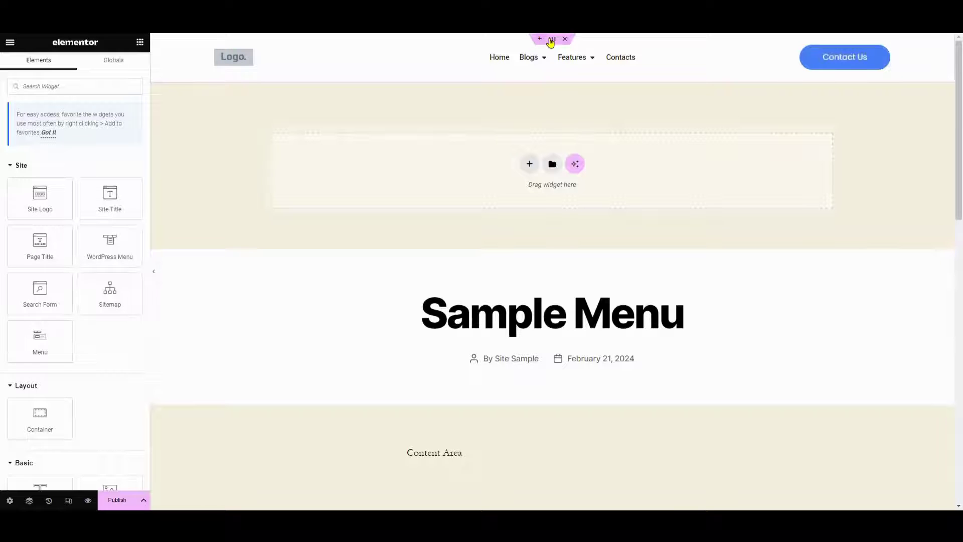
Make the header container's background colour fully transparent
click(551, 41)
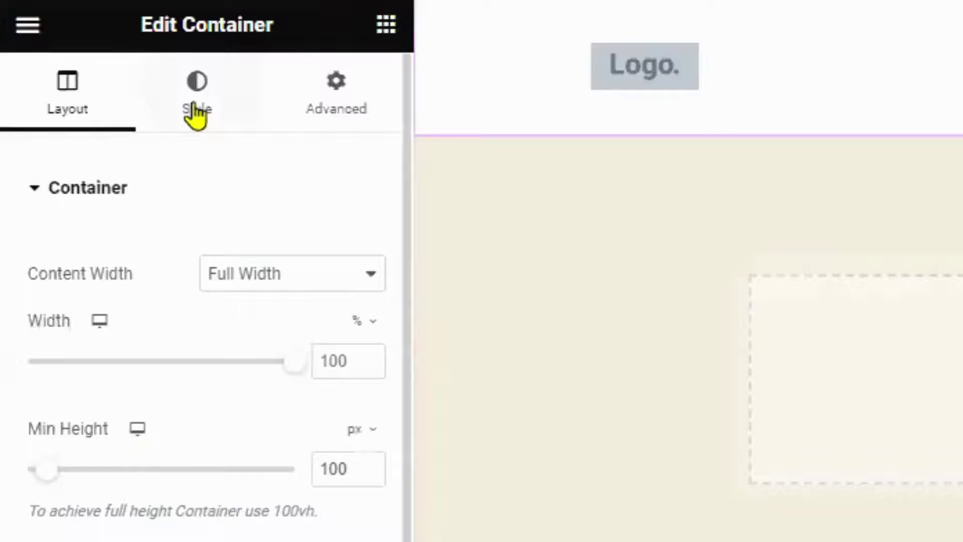
click(196, 113)
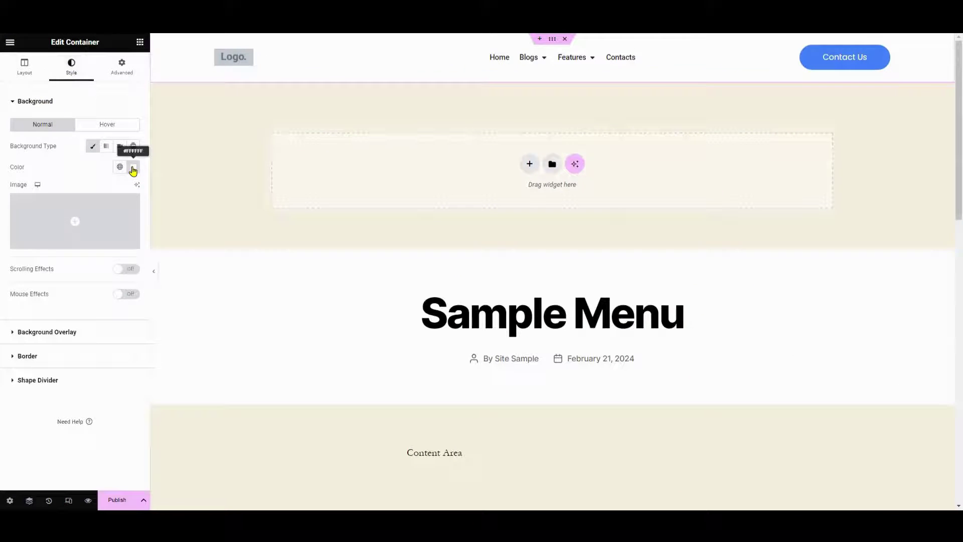
click(361, 369)
drag(189, 299, 8, 299)
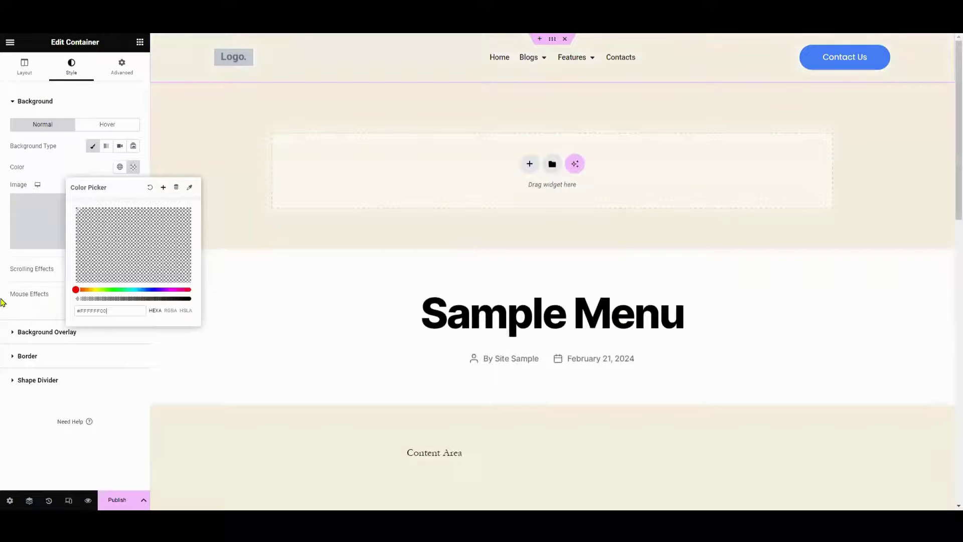
Give the header 2 left and right padding and delete the Contact Us button
click(122, 66)
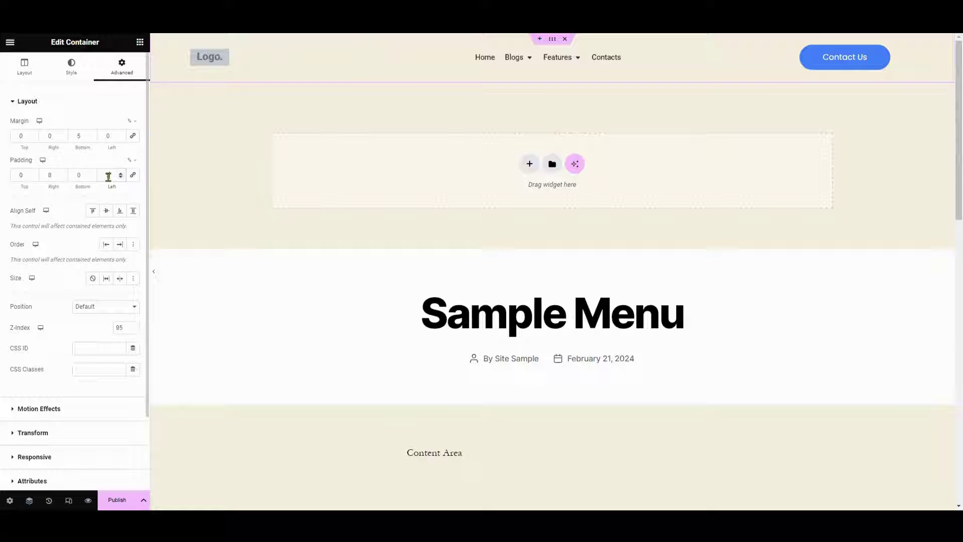
click(108, 176)
text(2)
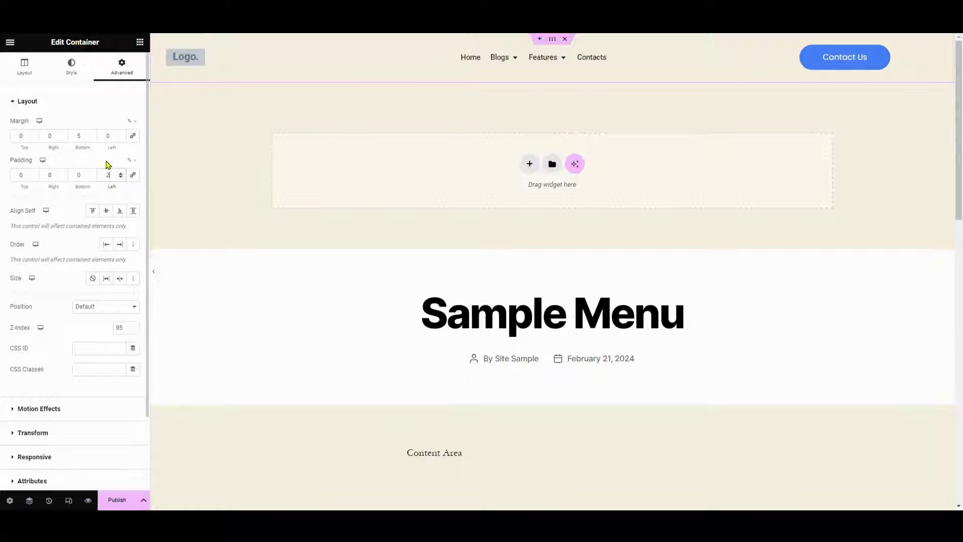
click(48, 175)
text(2)
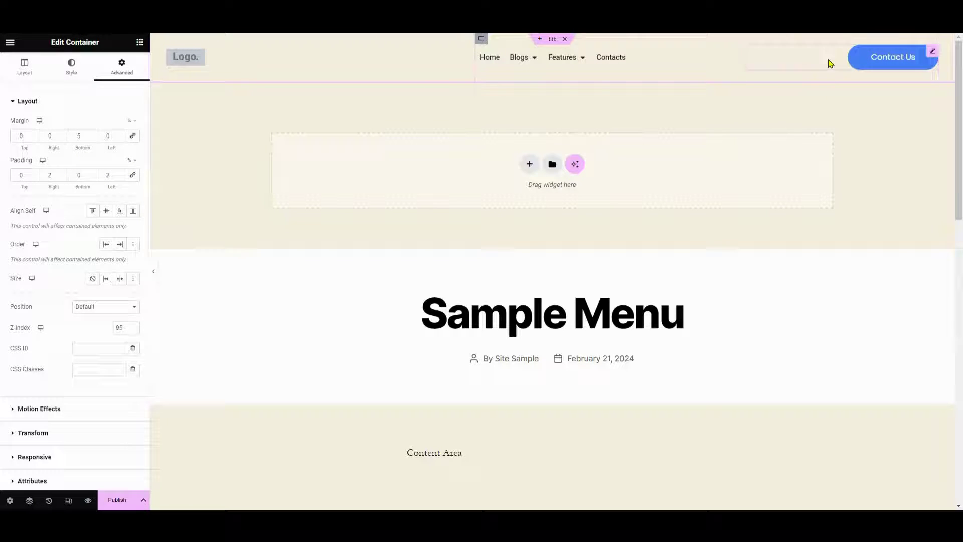
click(933, 52)
key(Delete)
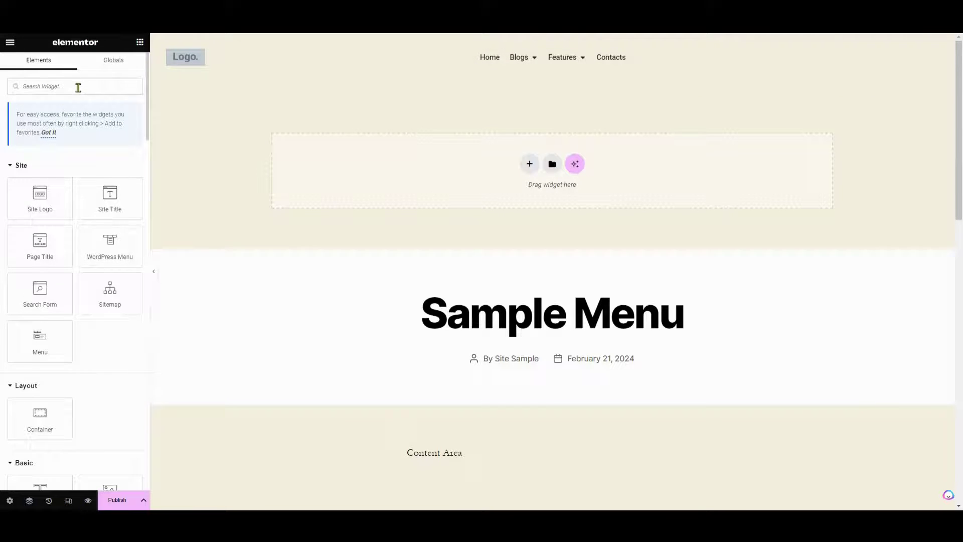
Place an Icon widget at the header's right end, duplicate it into three stars, and resize the first
click(79, 87)
text(icon)
drag(60, 179, 898, 54)
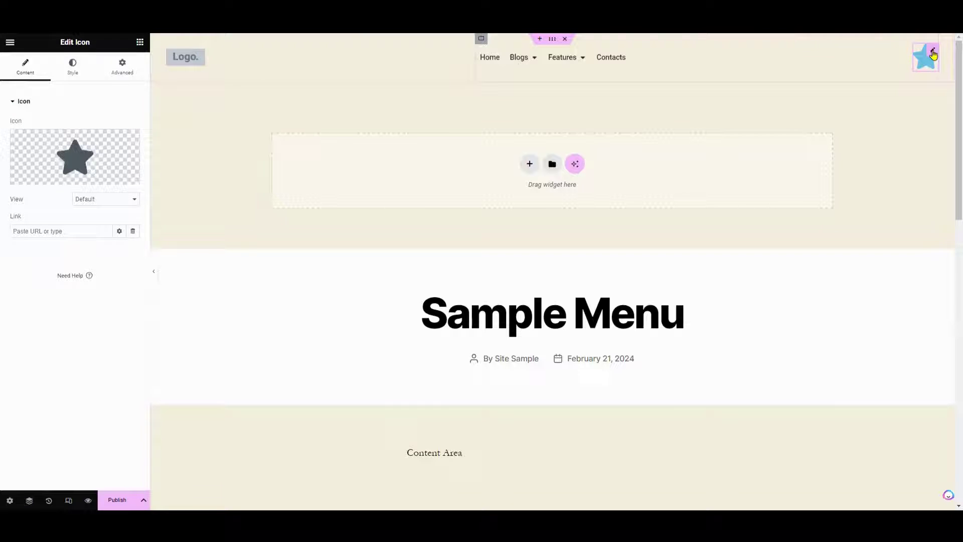
key(ctrl+d)
key(ctrl+d)
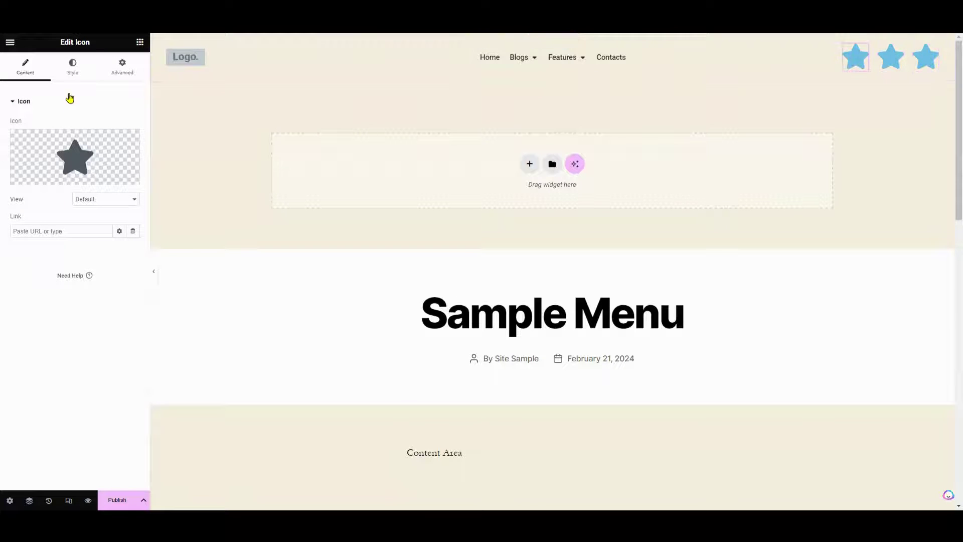
click(73, 67)
drag(16, 210, 19, 209)
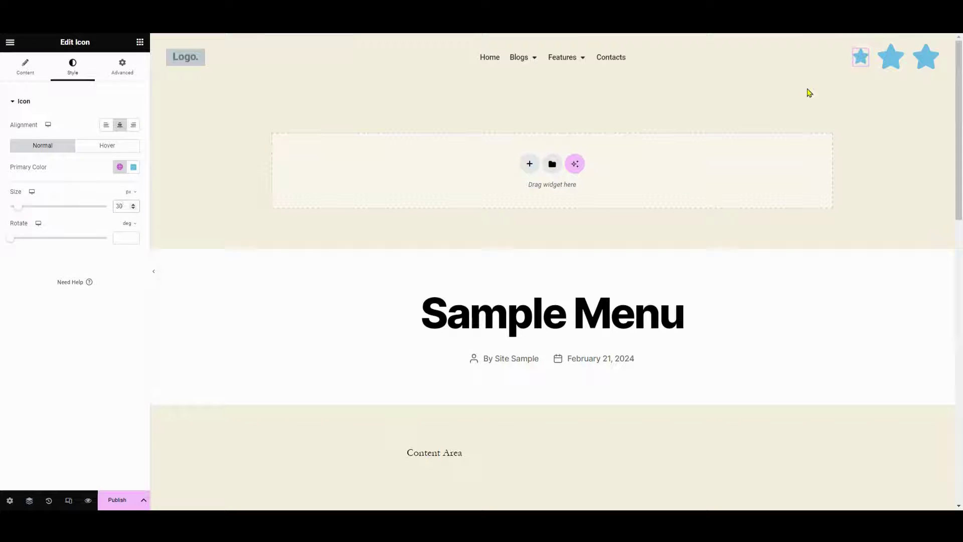
Set the second and third star icons' size to 30 px
click(886, 57)
click(95, 74)
click(106, 75)
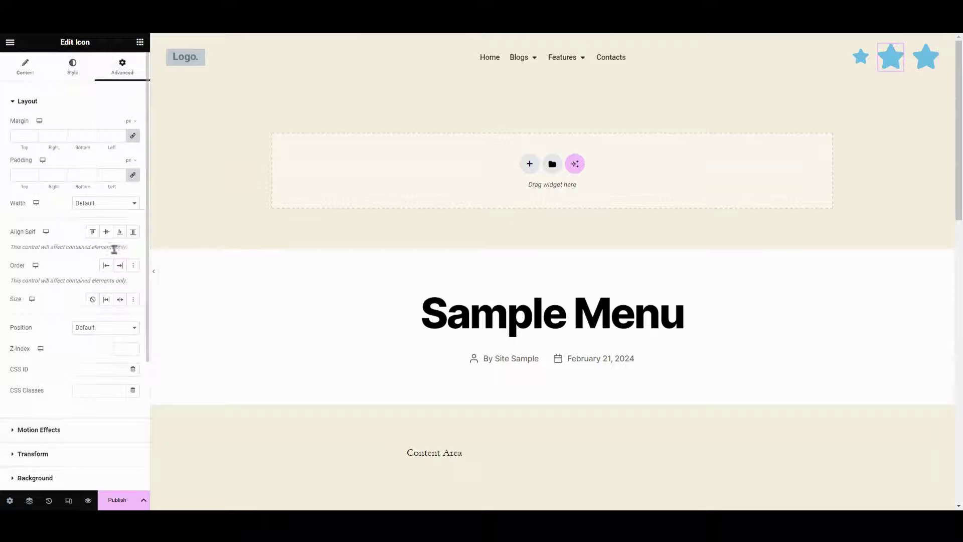
click(25, 67)
click(73, 66)
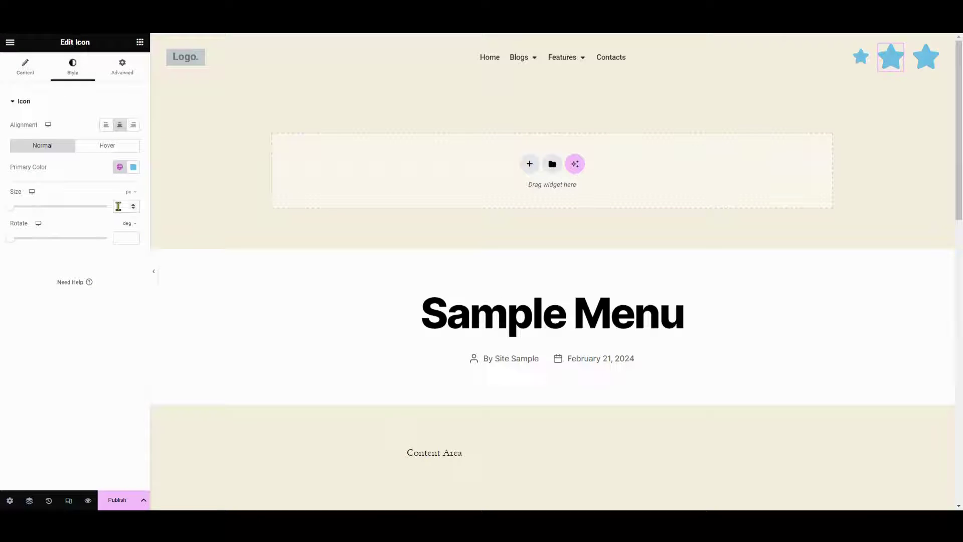
click(926, 56)
click(60, 66)
click(123, 206)
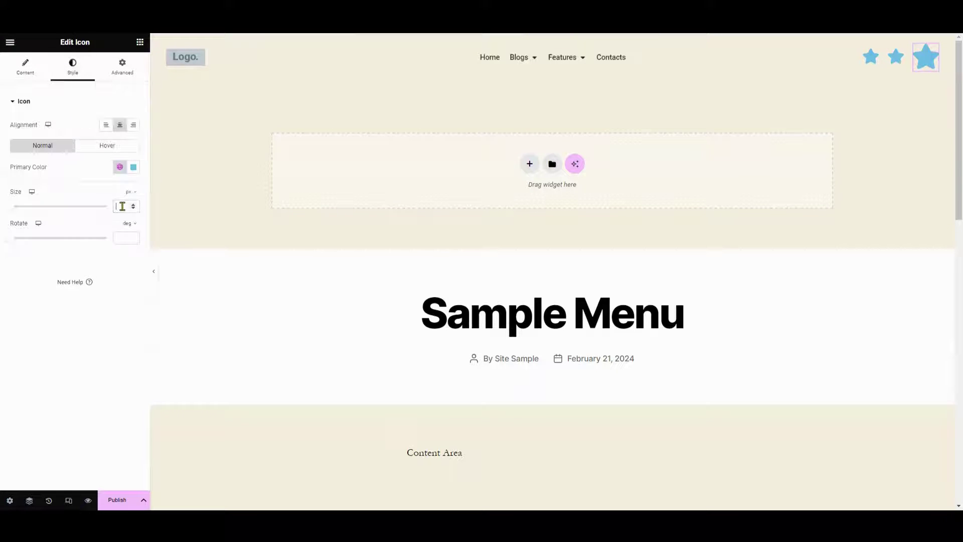
text(30)
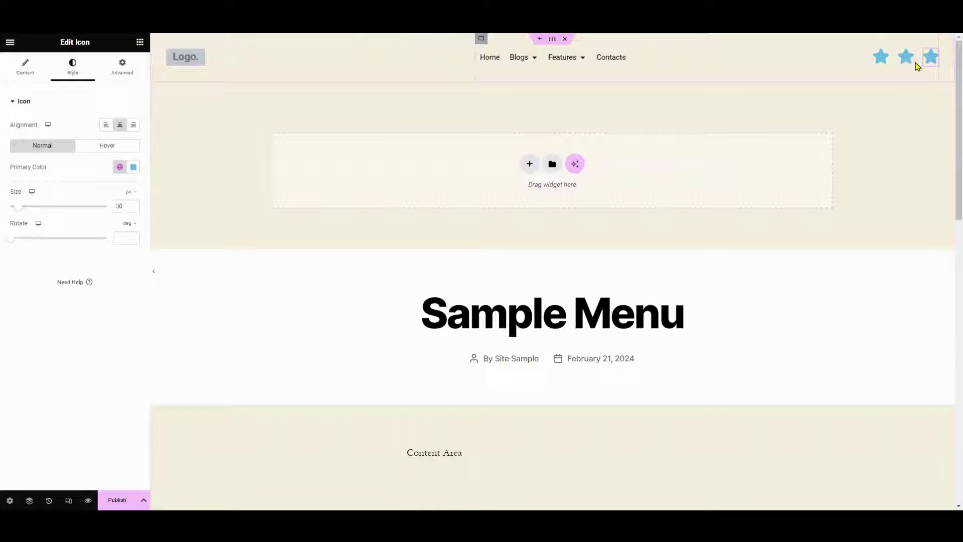
click(881, 56)
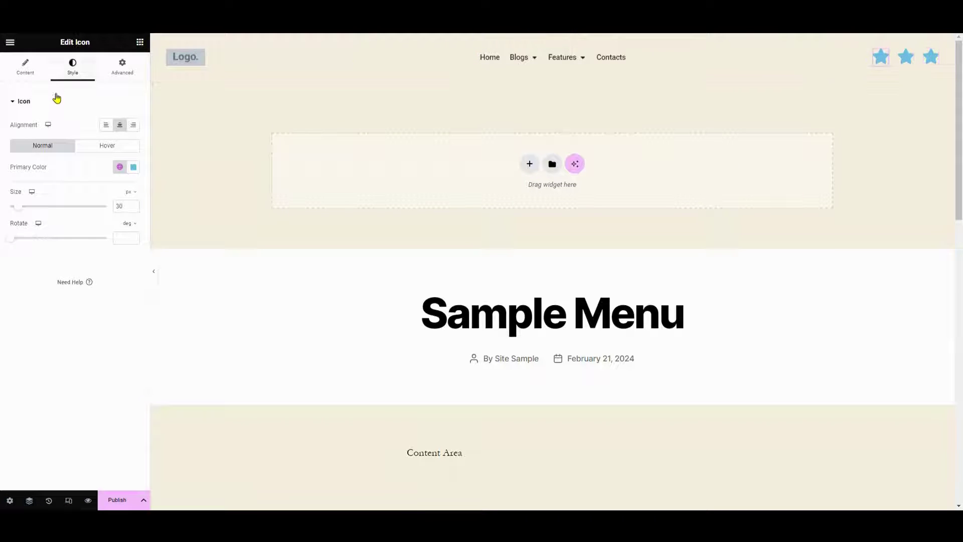
Replace the first two stars with question-mark and globe icons from the Icon Library
click(25, 65)
click(42, 178)
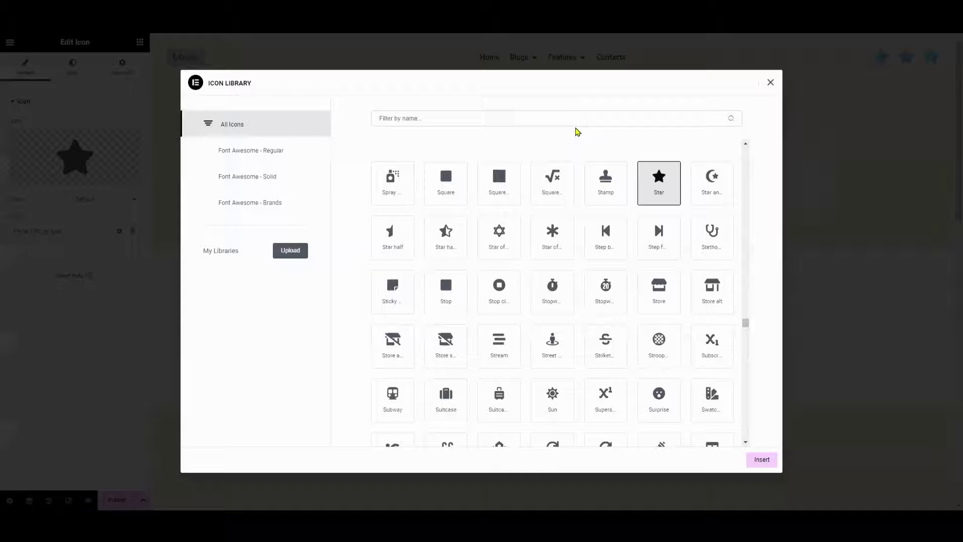
click(579, 119)
text(ques)
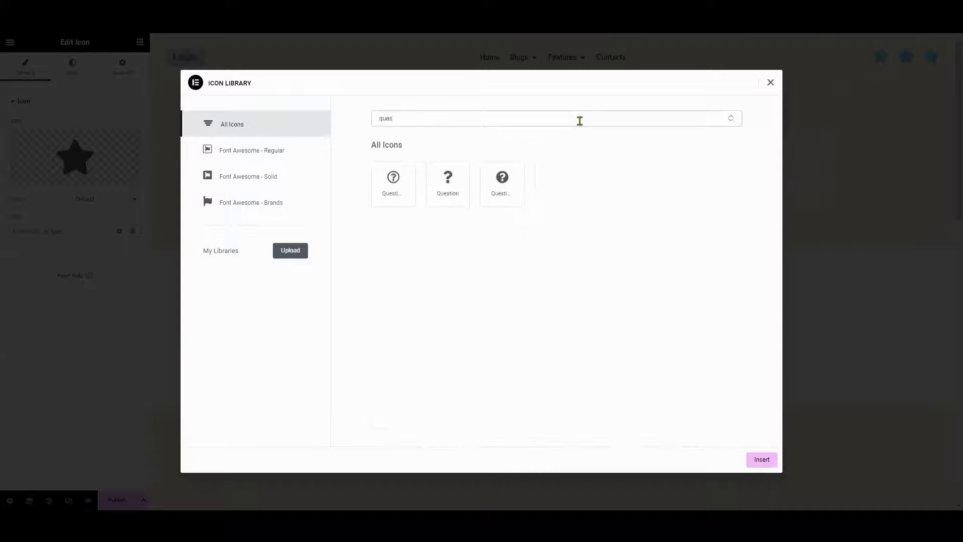
click(393, 194)
click(762, 460)
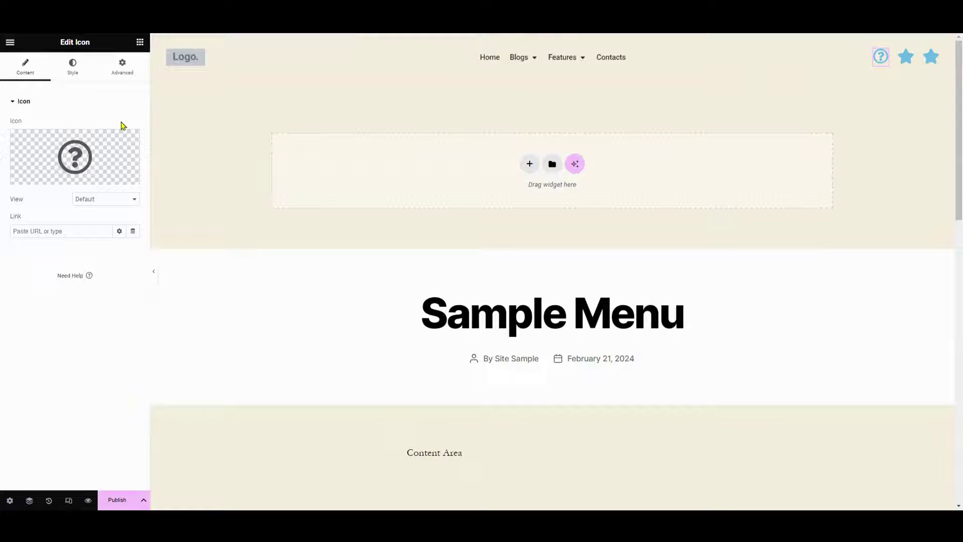
click(25, 65)
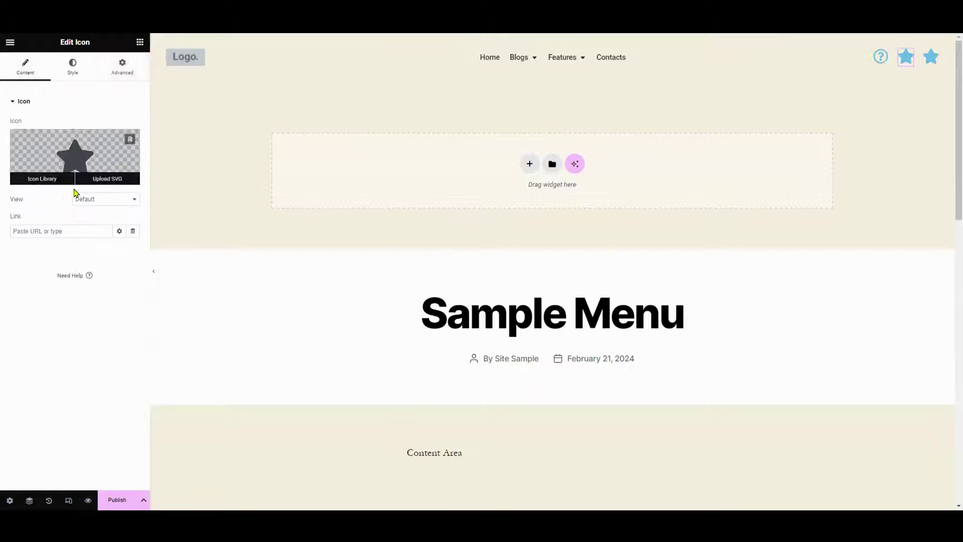
click(75, 166)
text(globe)
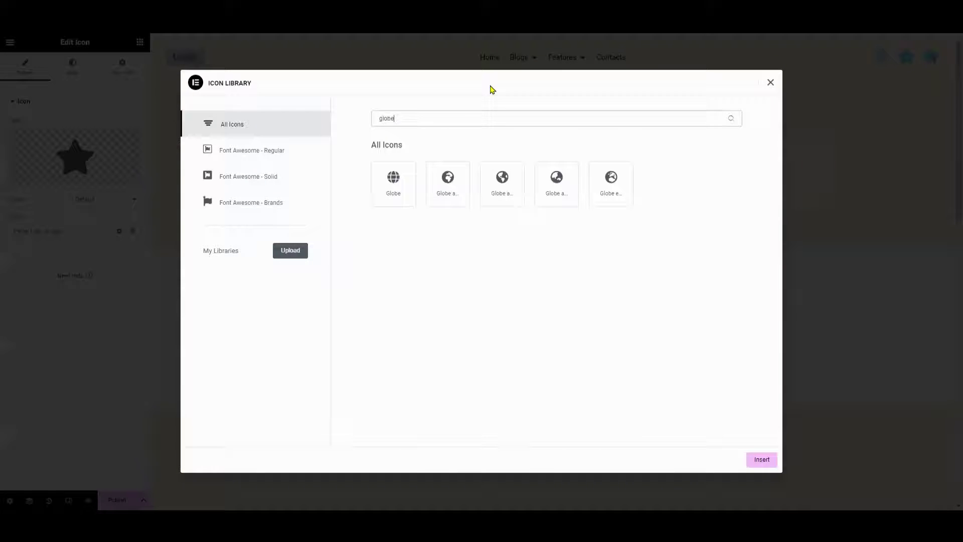
click(395, 180)
click(768, 463)
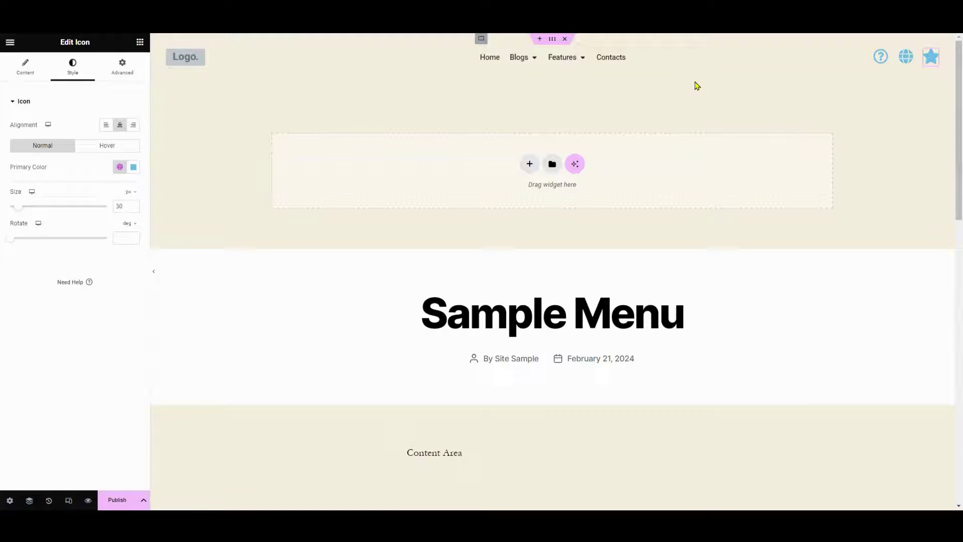
Replace the third star with the User circle icon
click(25, 66)
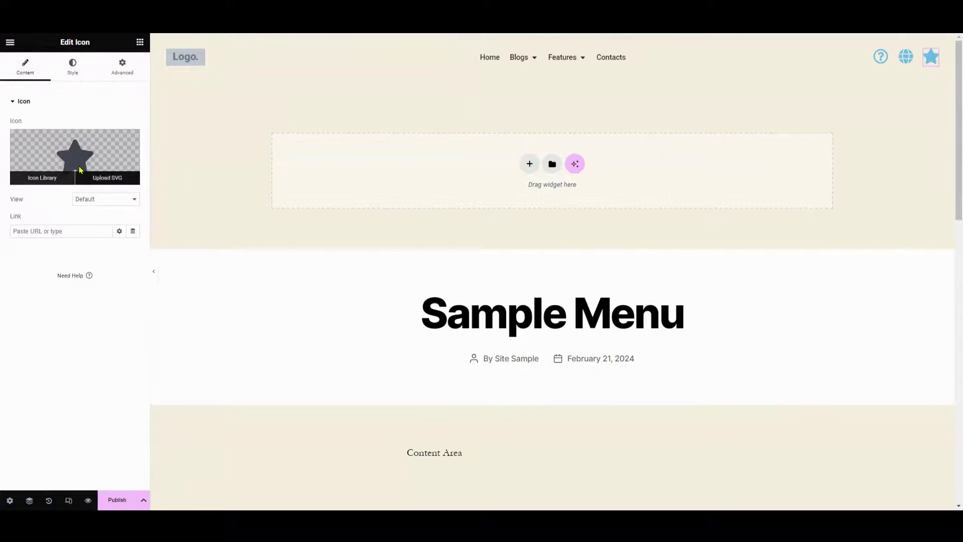
click(79, 165)
scroll(547, 311, down, 2)
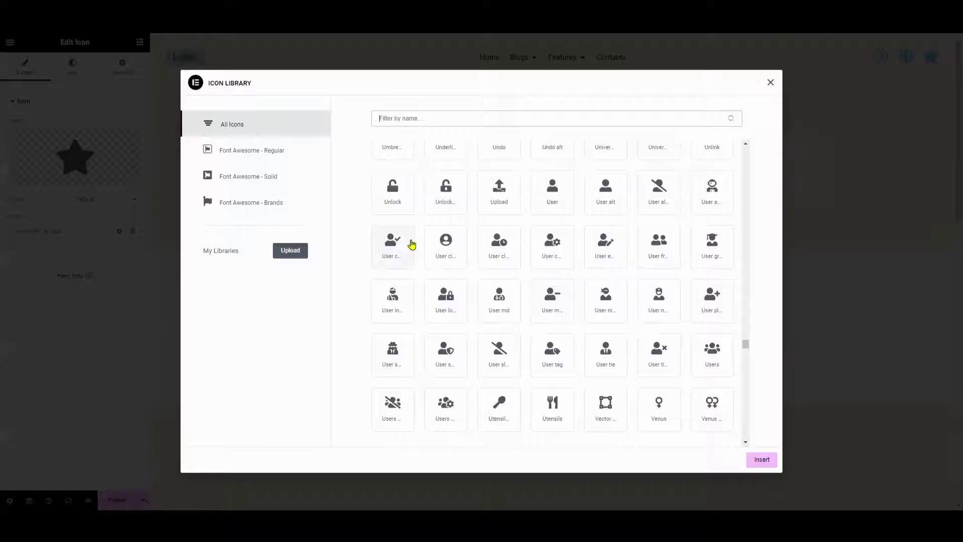
click(445, 243)
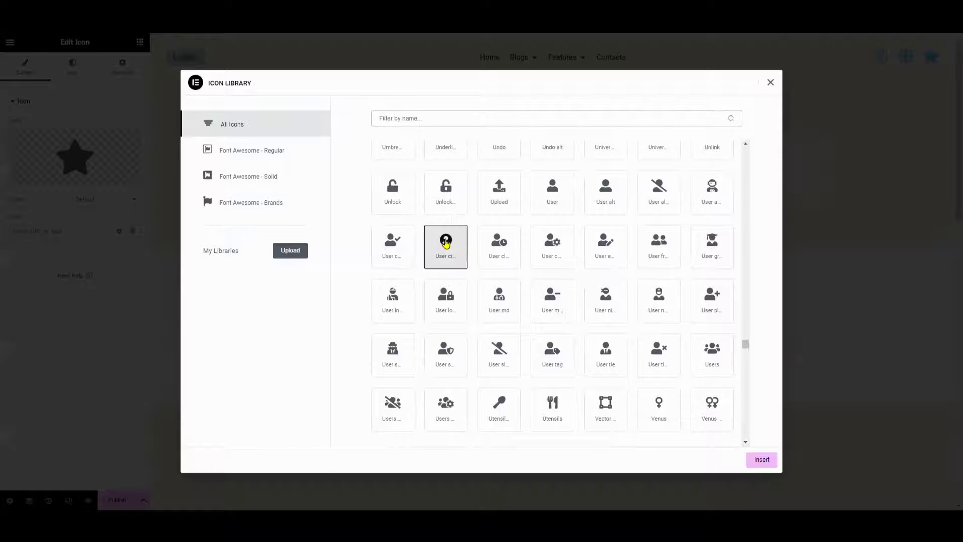
click(762, 460)
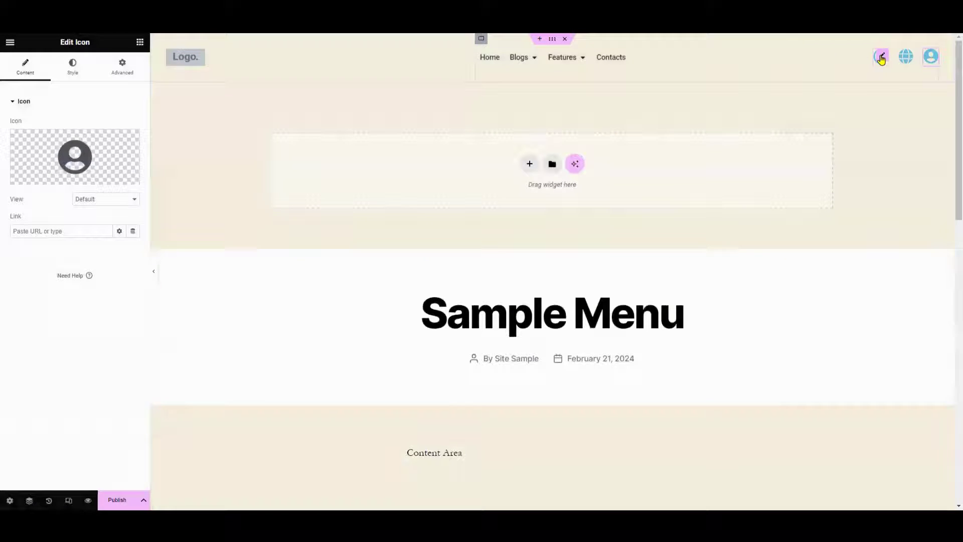
Recolour the help icon dark grey and copy its hex value
click(880, 57)
click(73, 66)
click(134, 166)
drag(127, 206, 61, 269)
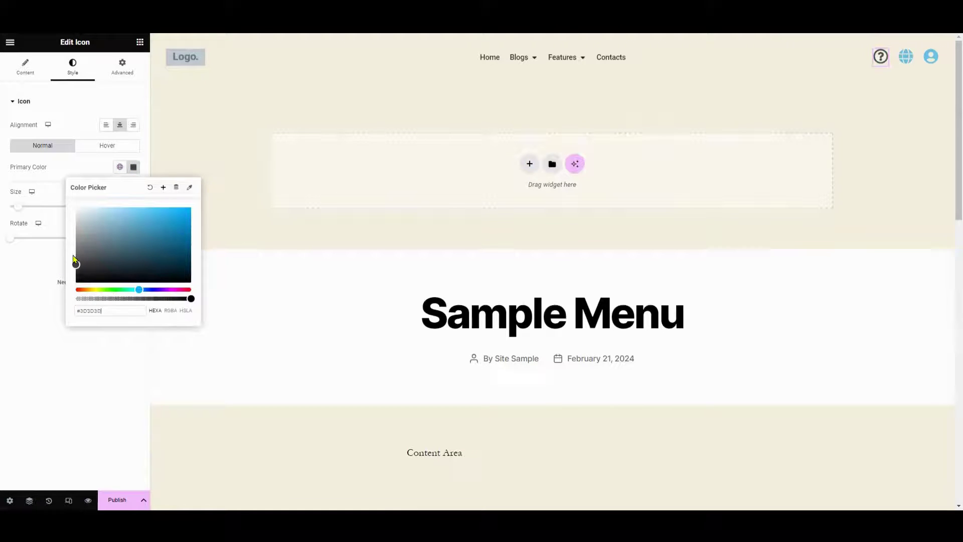
triple_click(114, 311)
key(ctrl+c)
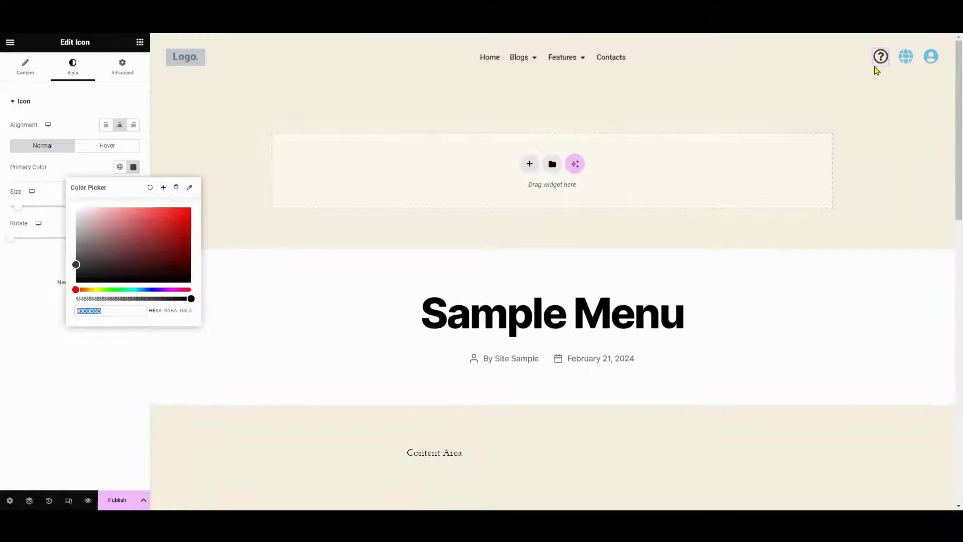
Paste the same dark grey colour onto the globe and user icons
click(906, 56)
click(72, 66)
click(133, 166)
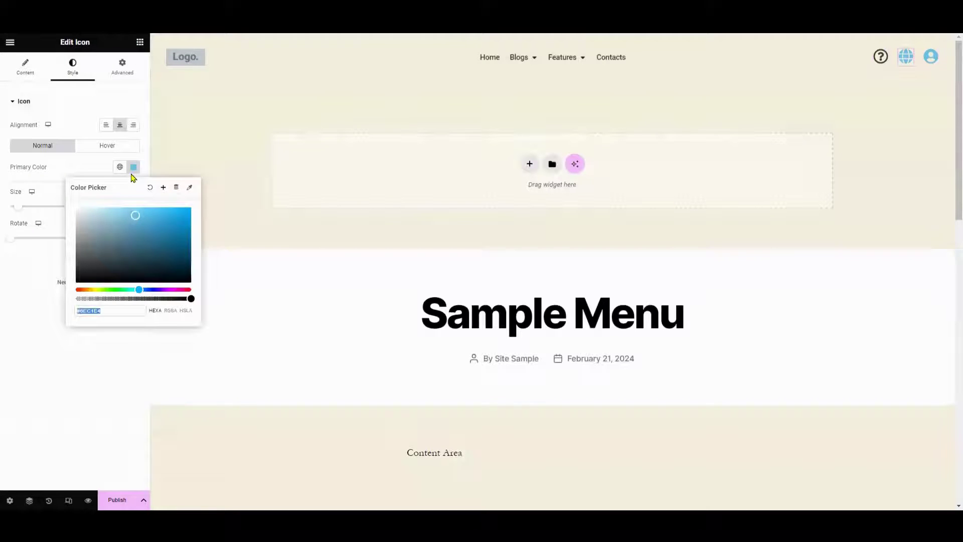
key(ctrl+v)
click(80, 166)
click(932, 57)
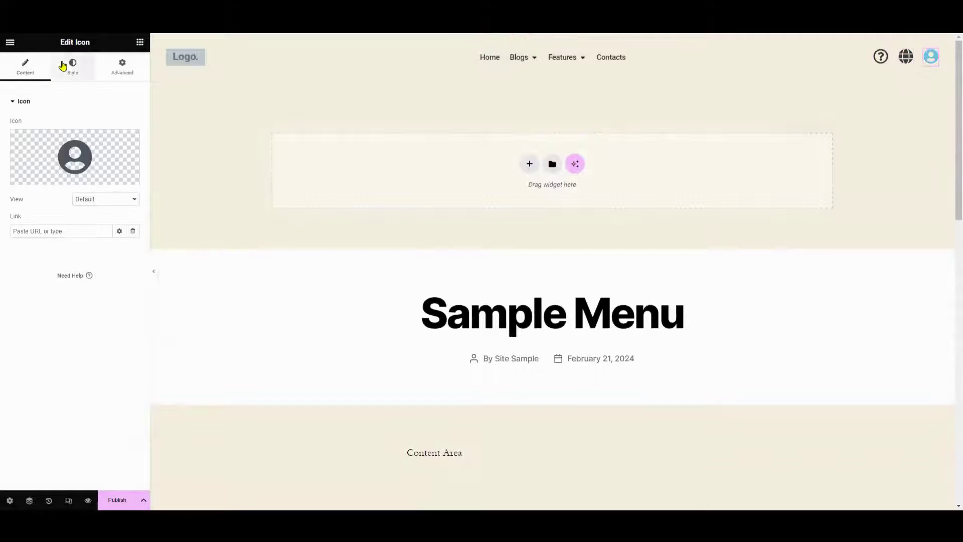
click(64, 66)
click(133, 167)
key(ctrl+v)
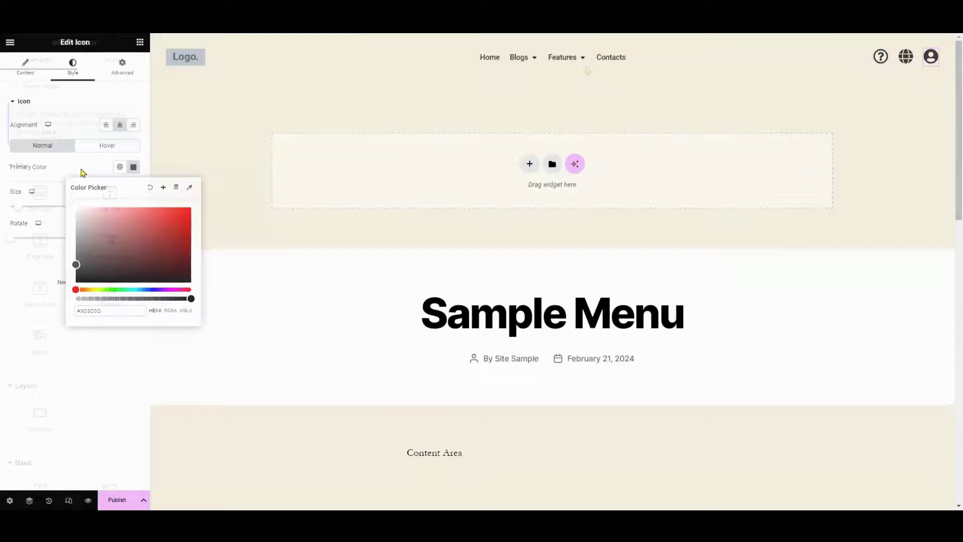
Rename the Home menu item to Vehicles
click(500, 56)
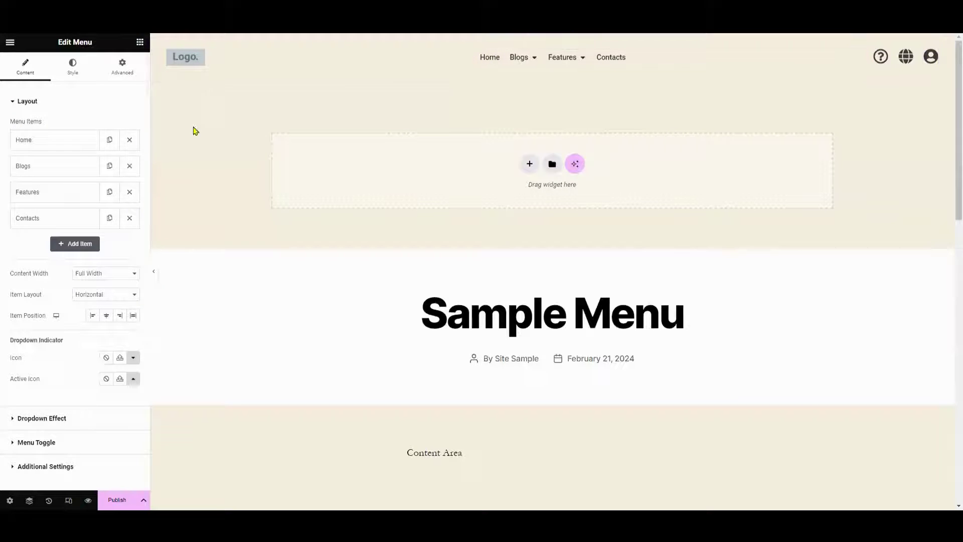
click(84, 141)
double_click(80, 173)
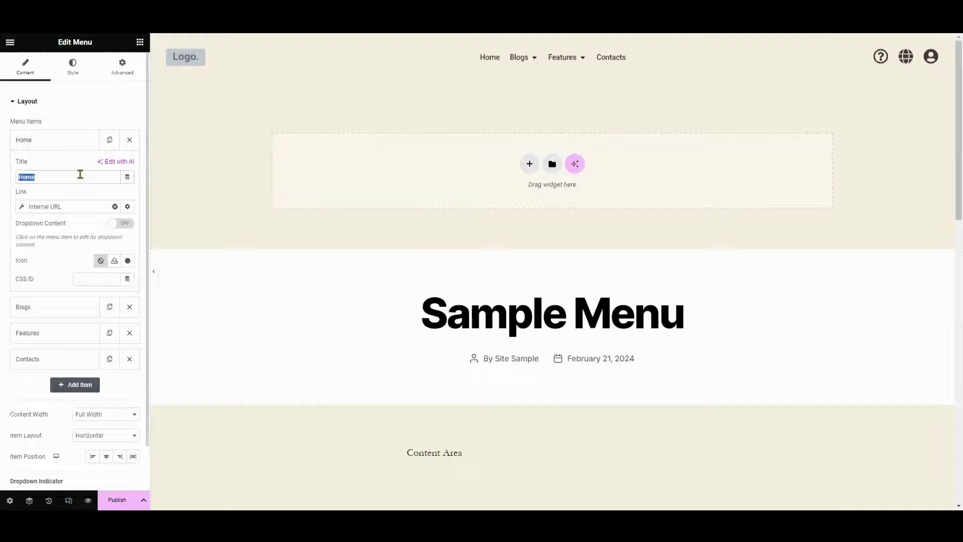
text(Vehi)
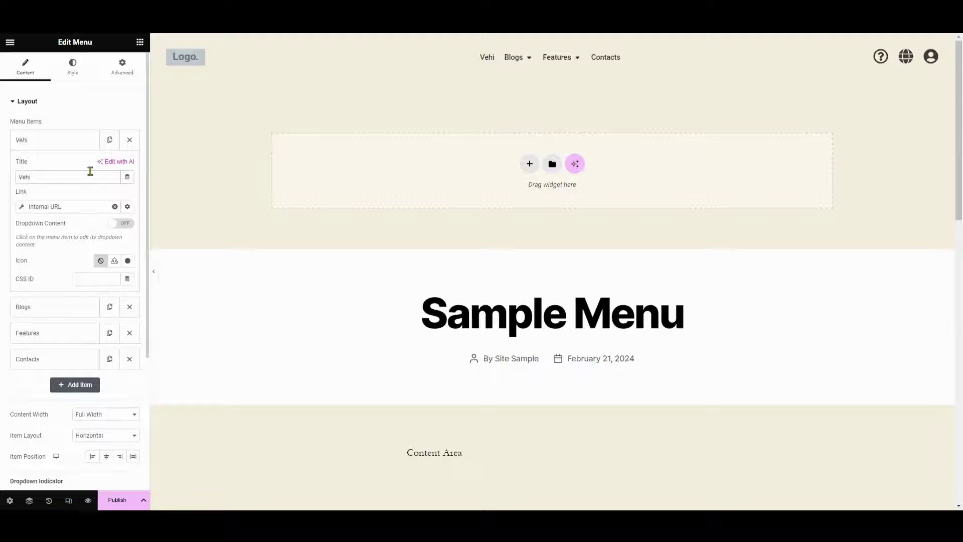
text(vle)
key(BackSpace)
key(BackSpace)
text(cles)
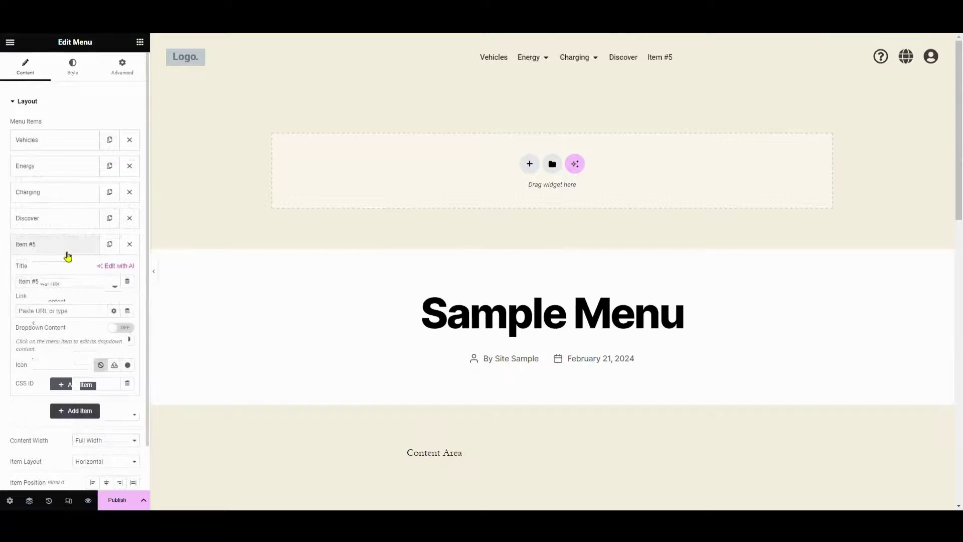
Title the fifth menu item Shop and preview the header
click(66, 254)
click(65, 254)
double_click(61, 278)
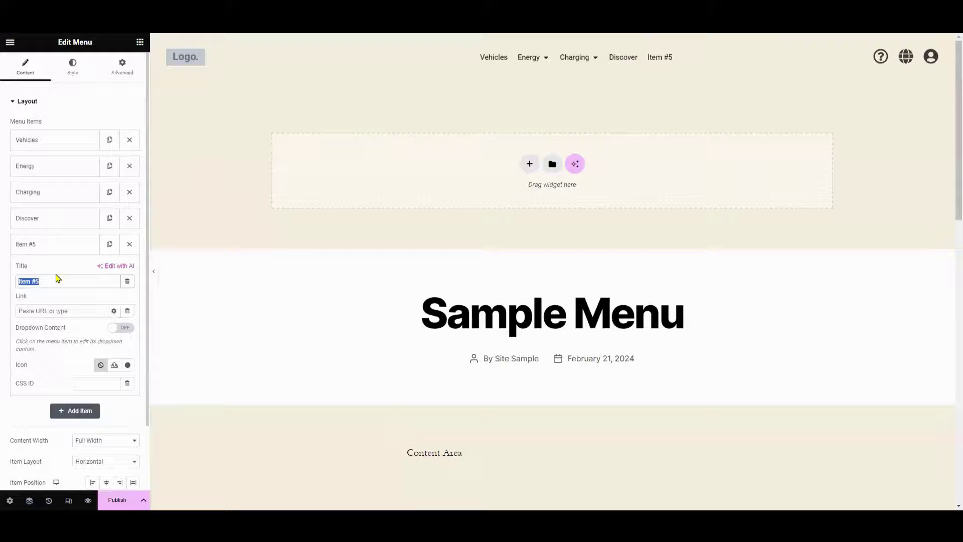
text(Shop)
click(76, 249)
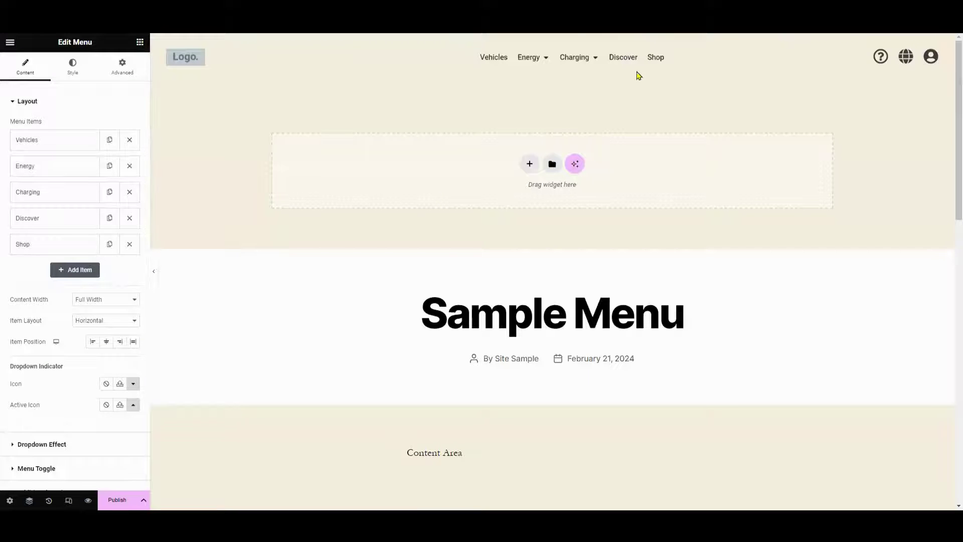
click(153, 274)
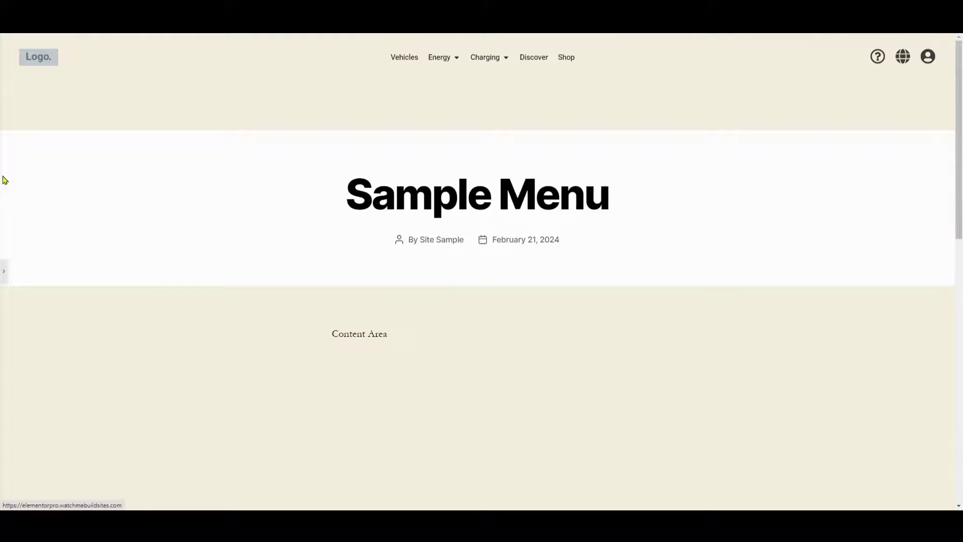
click(4, 275)
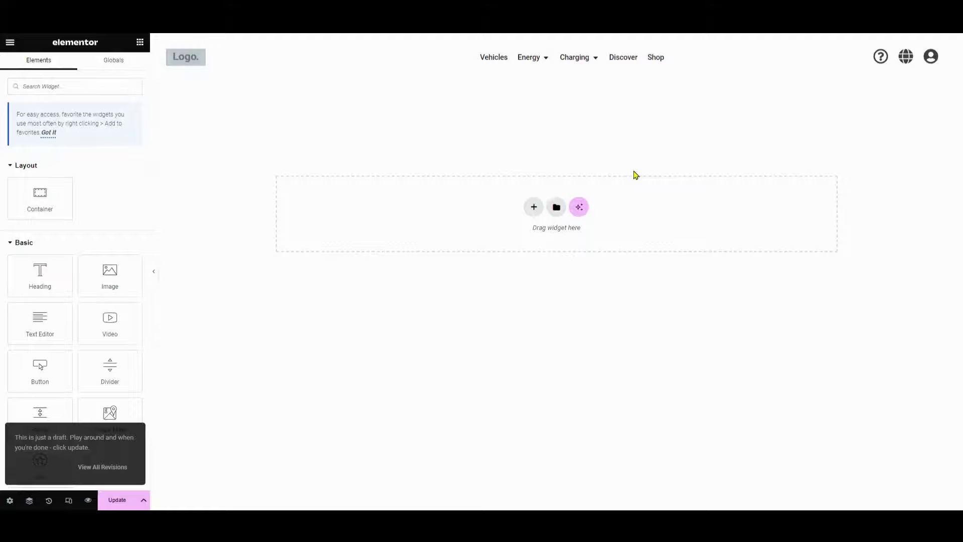
Add a single-column, full-width container to the page and show its Style settings
click(534, 207)
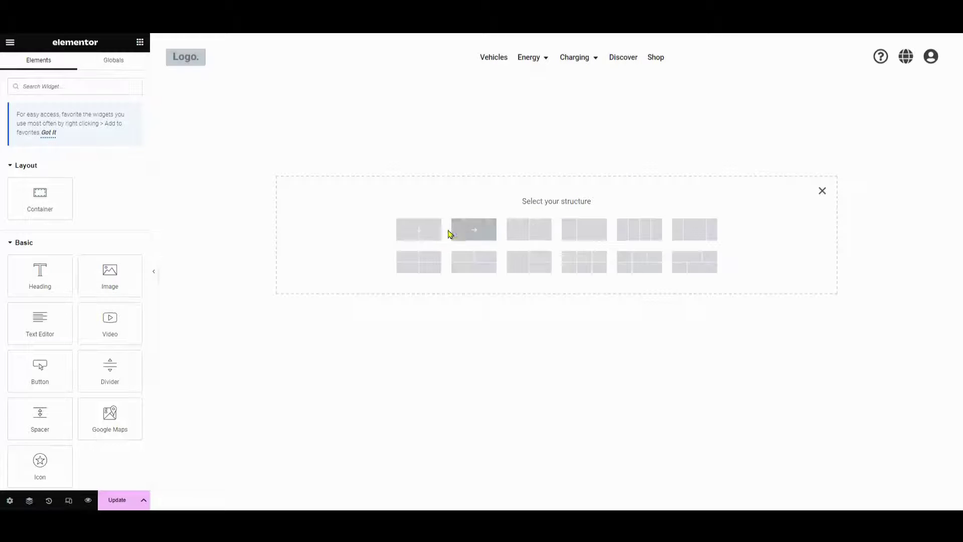
click(420, 231)
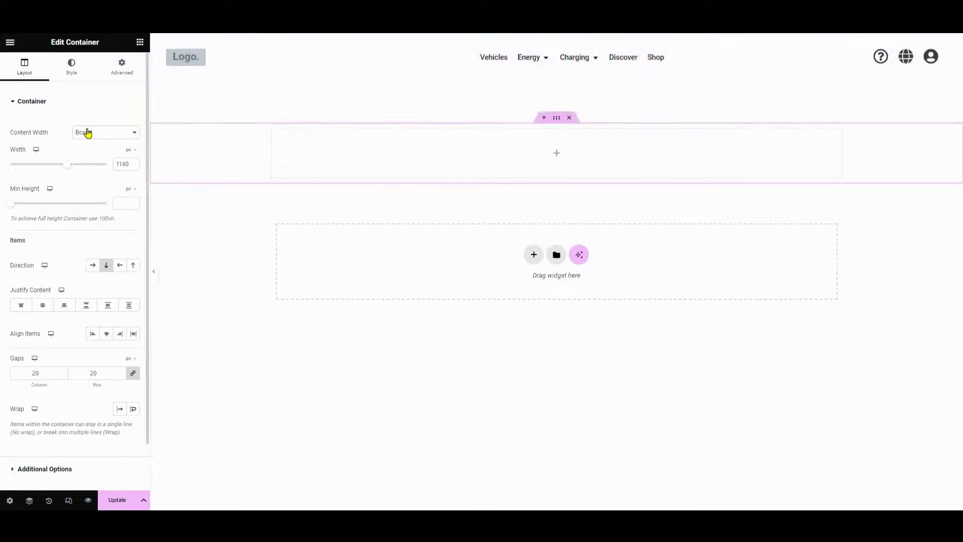
click(86, 149)
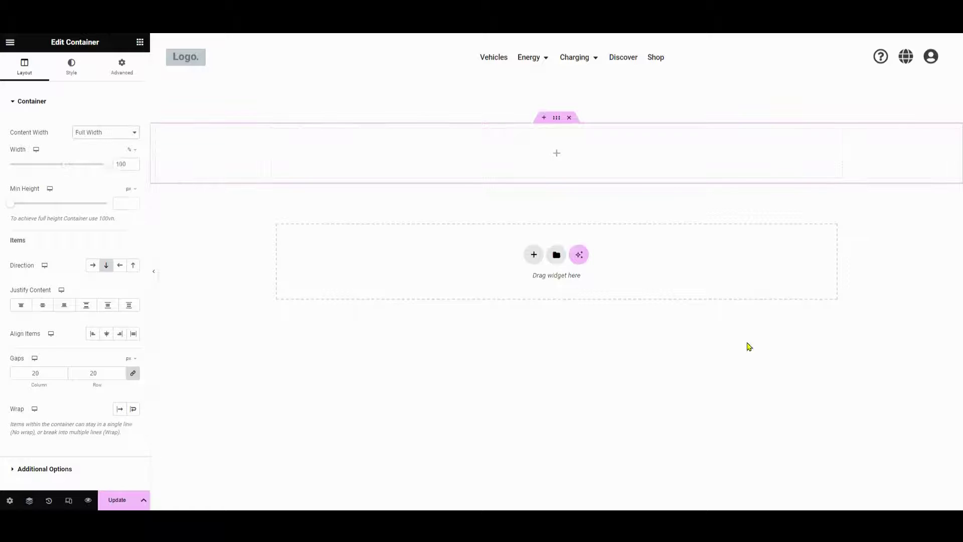
click(841, 344)
click(556, 123)
click(73, 67)
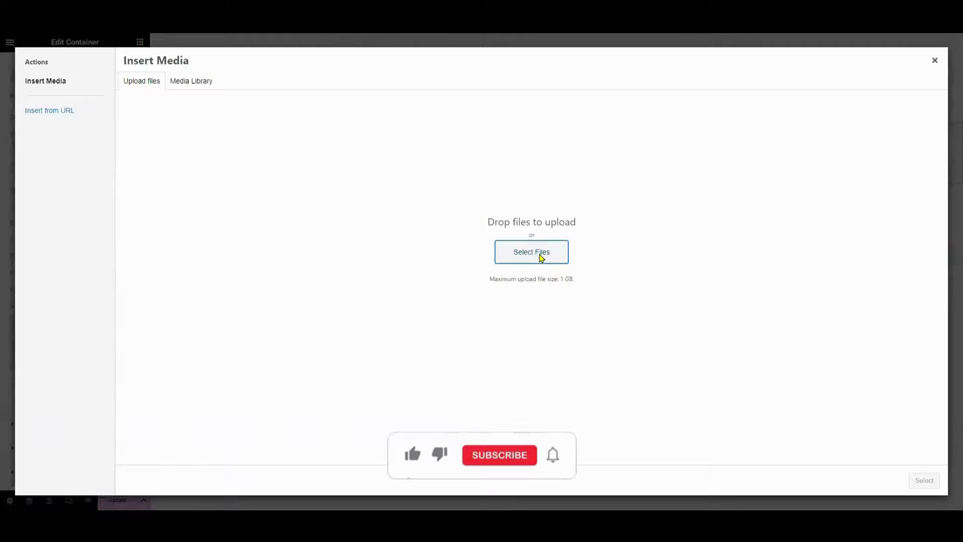
Upload the 2020-tesla image and set it as the container's background
click(542, 257)
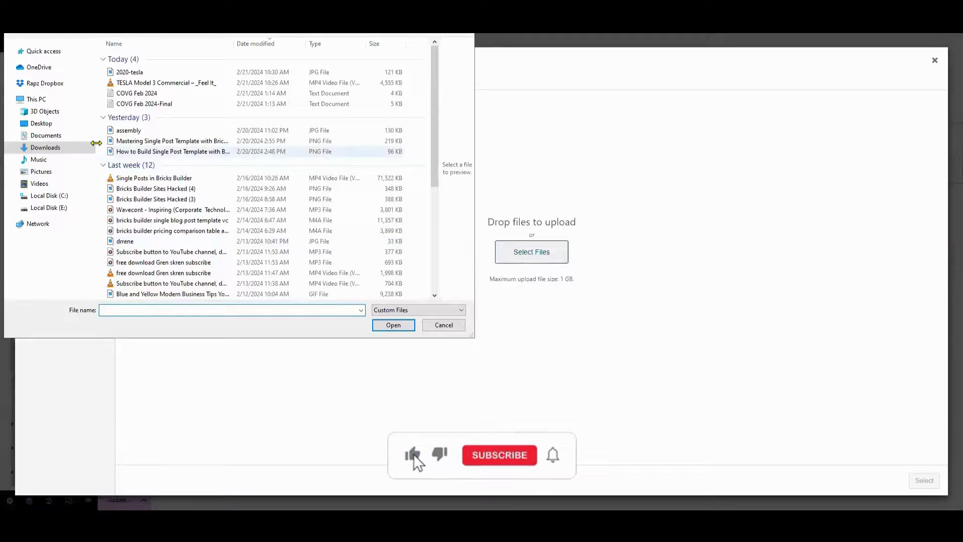
click(128, 72)
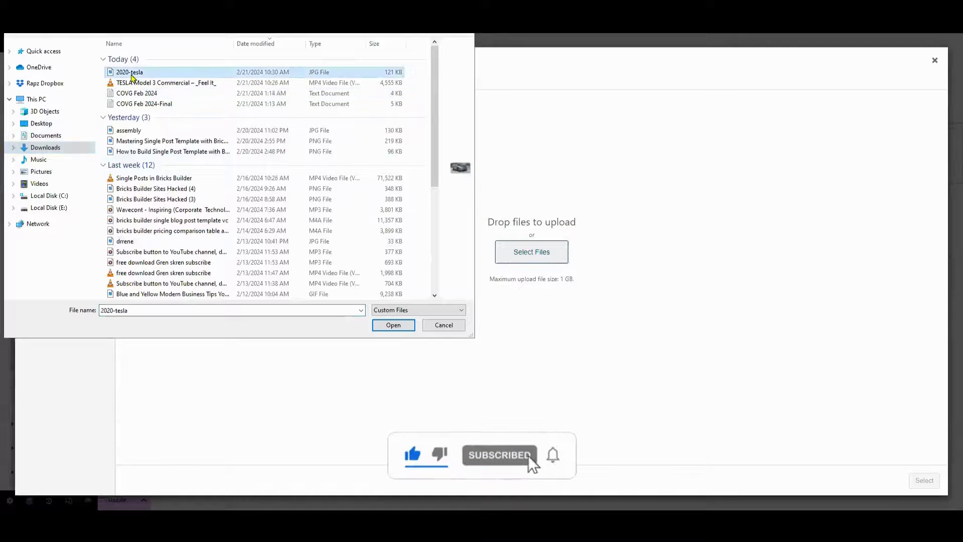
click(393, 325)
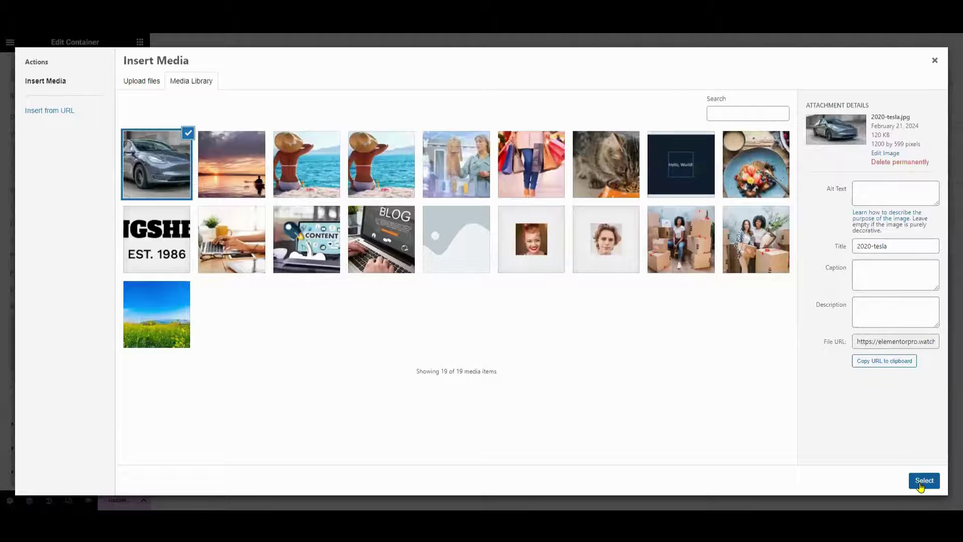
click(924, 481)
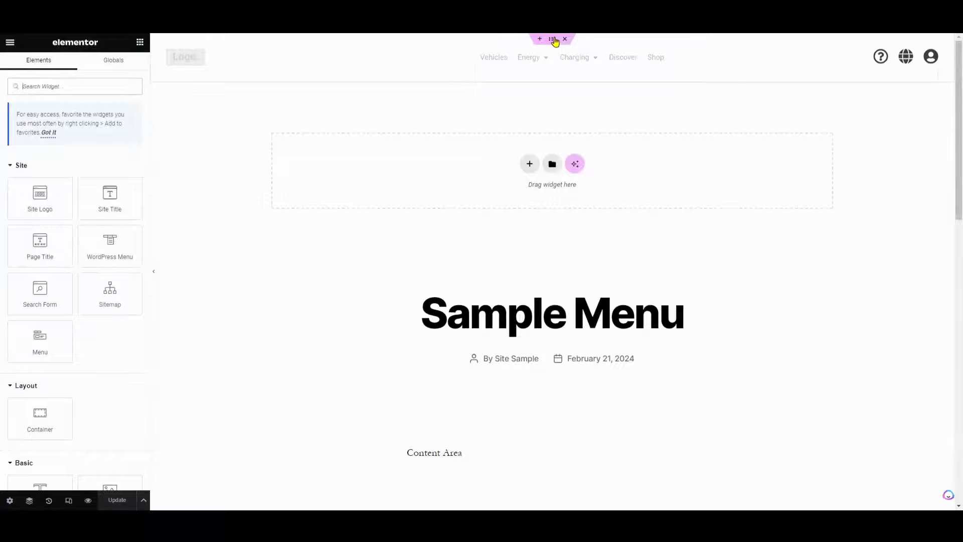
Position the header container absolutely at the top with z-index 9999, then Update
click(553, 38)
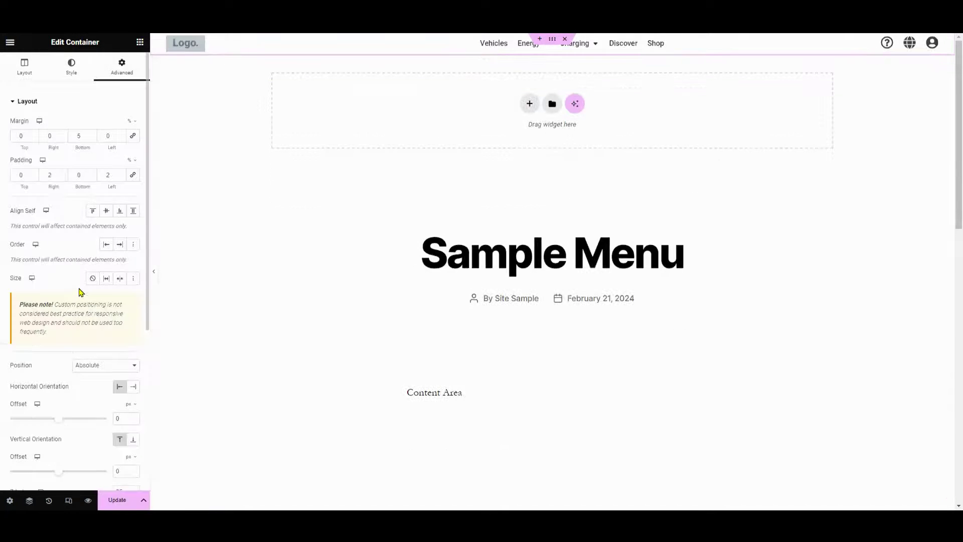
scroll(80, 294, down, 5)
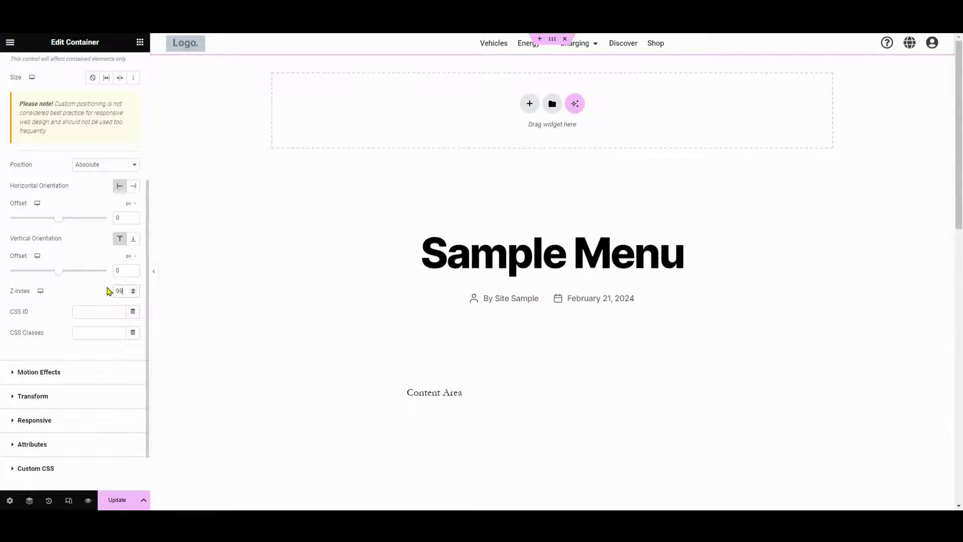
text(99)
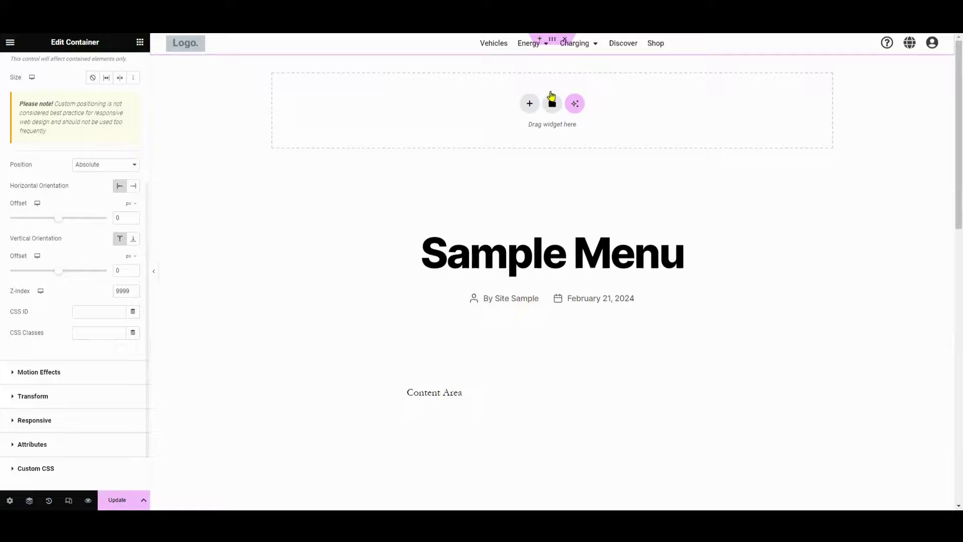
click(564, 39)
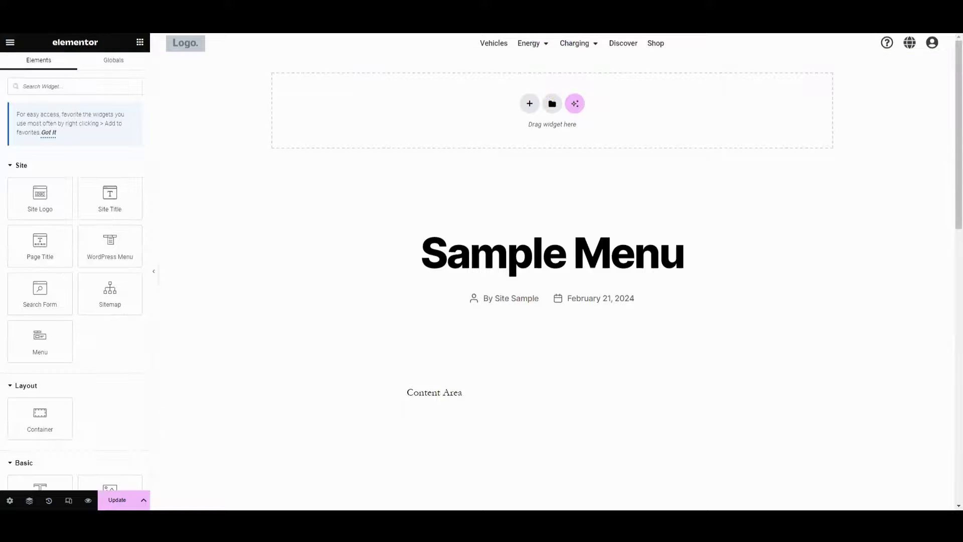
click(120, 499)
Save the header again and start dragging a Heading widget onto the Tesla hero
click(120, 499)
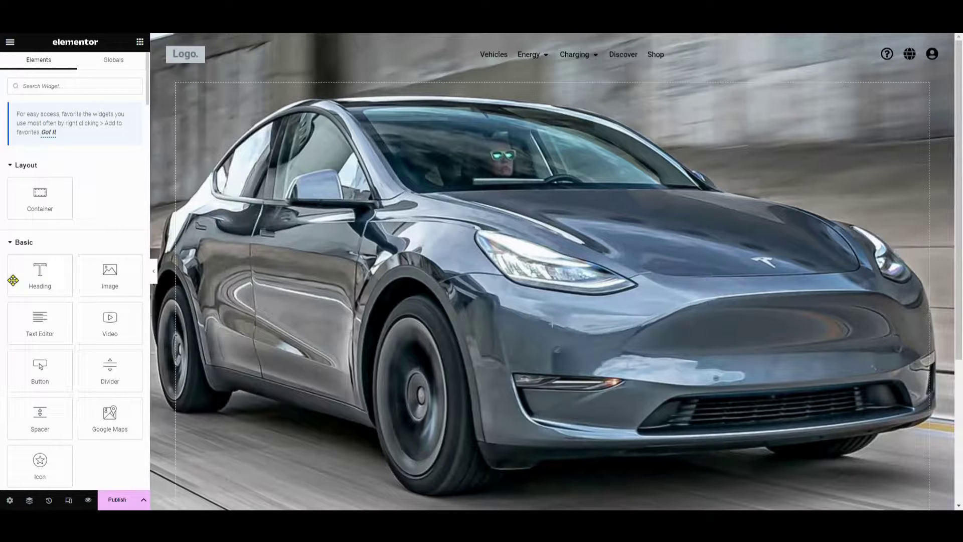
drag(37, 279, 384, 366)
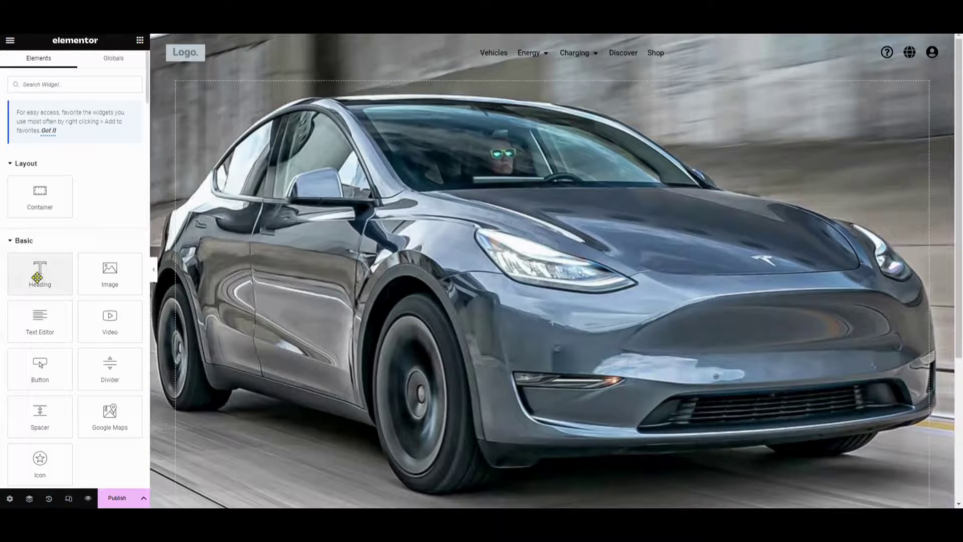
Stack Model Y, From $31,890* and tax-credit headings on the hero and raise its Min Height to 954 px
drag(37, 278, 522, 261)
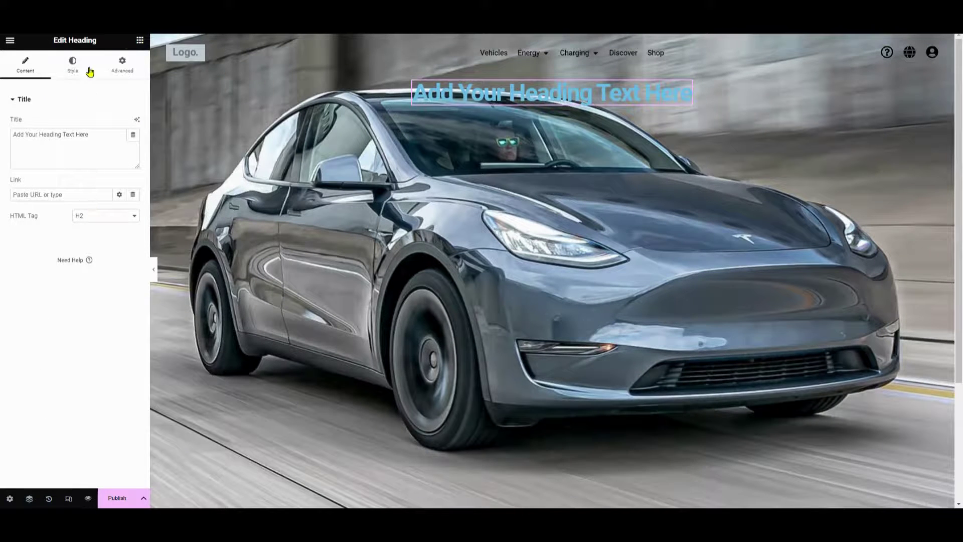
click(140, 41)
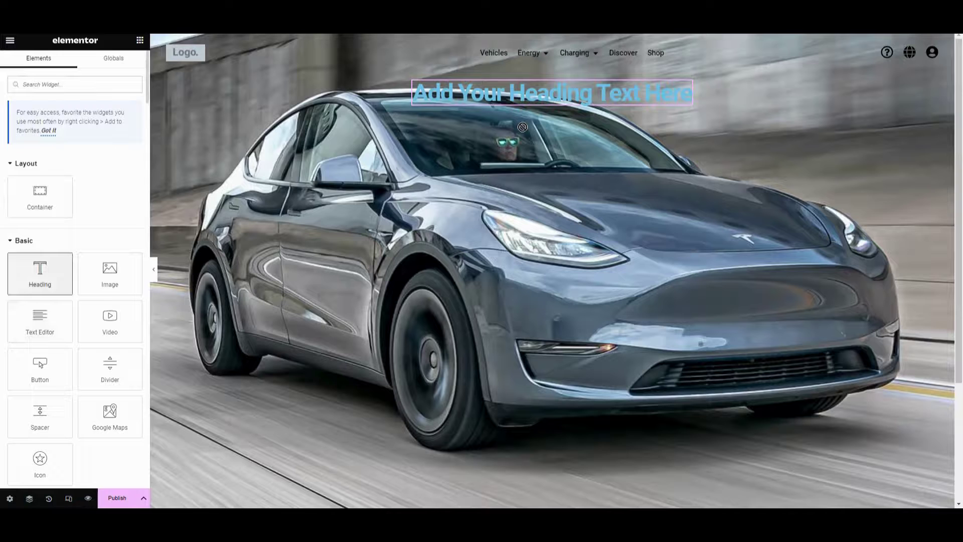
drag(40, 273, 546, 117)
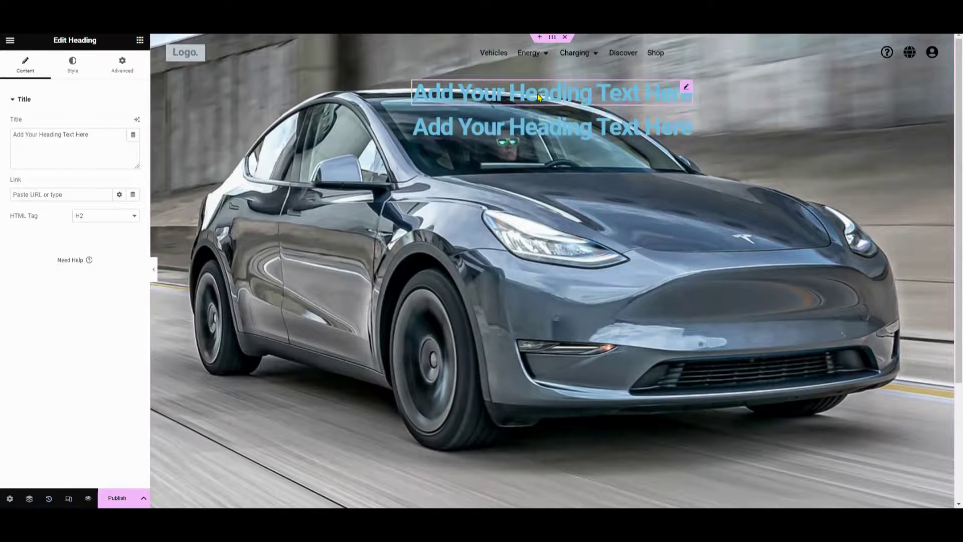
click(93, 218)
click(96, 224)
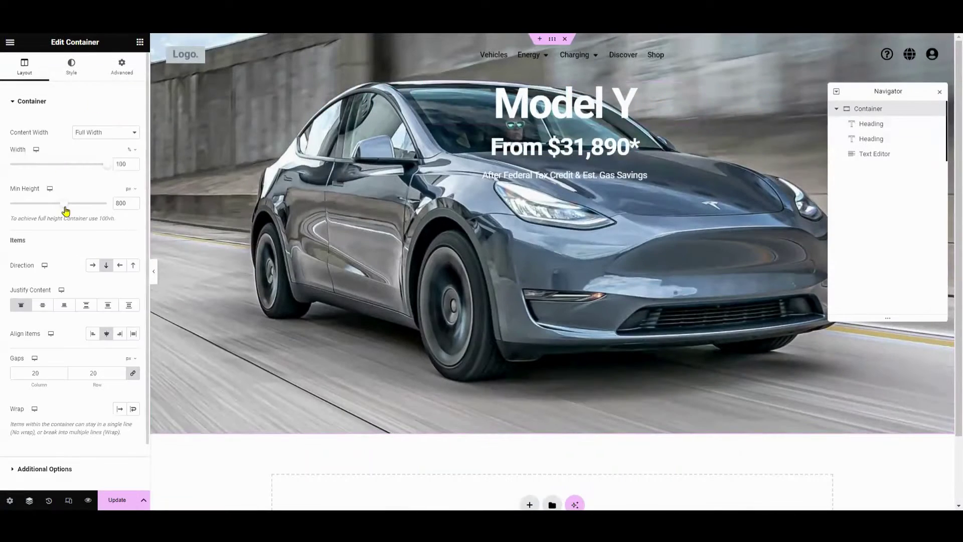
drag(62, 208, 79, 203)
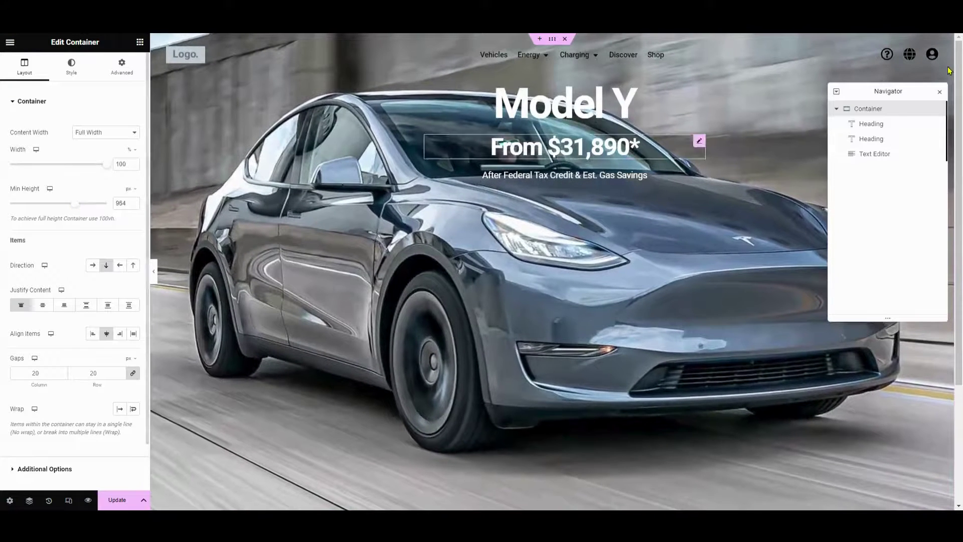
click(942, 93)
Add a container below the subtitle and nest a second container inside it
click(140, 42)
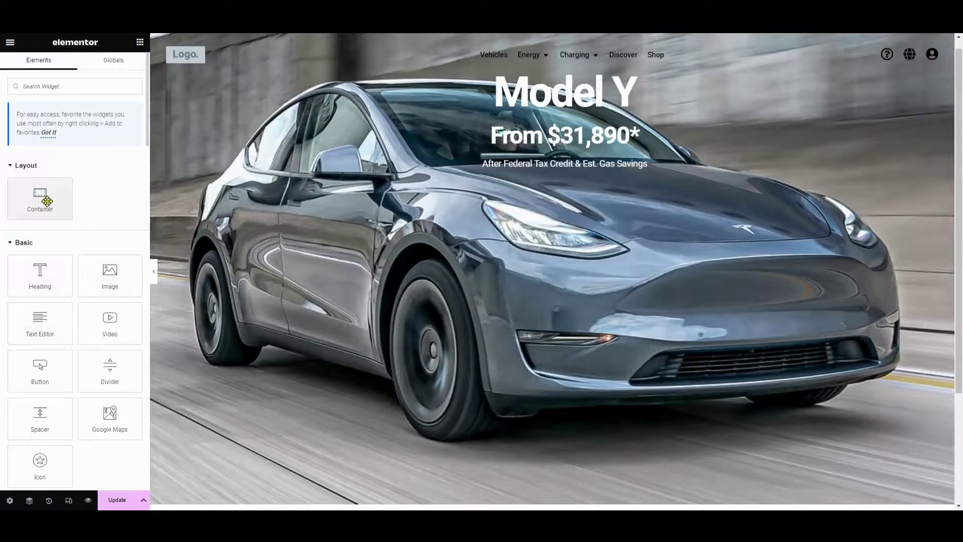
drag(589, 153, 569, 184)
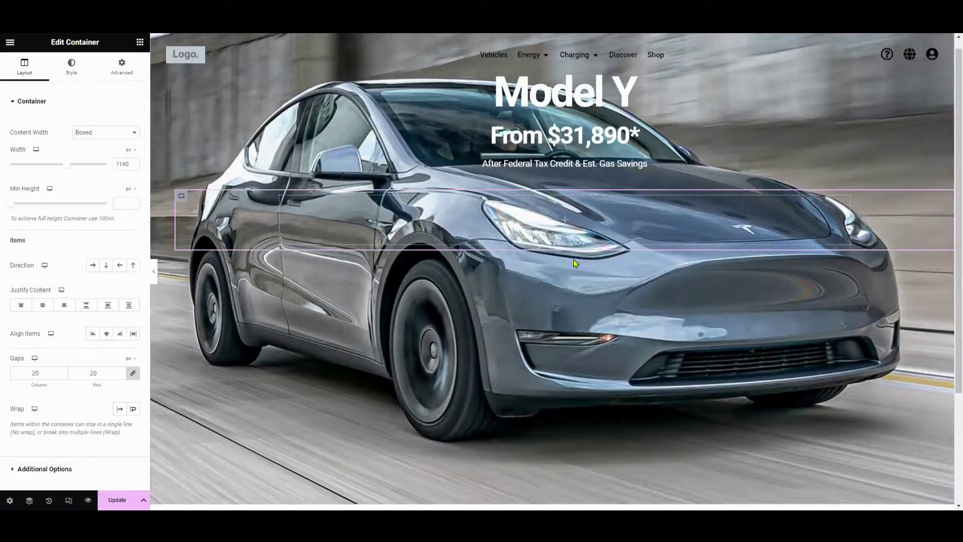
click(140, 42)
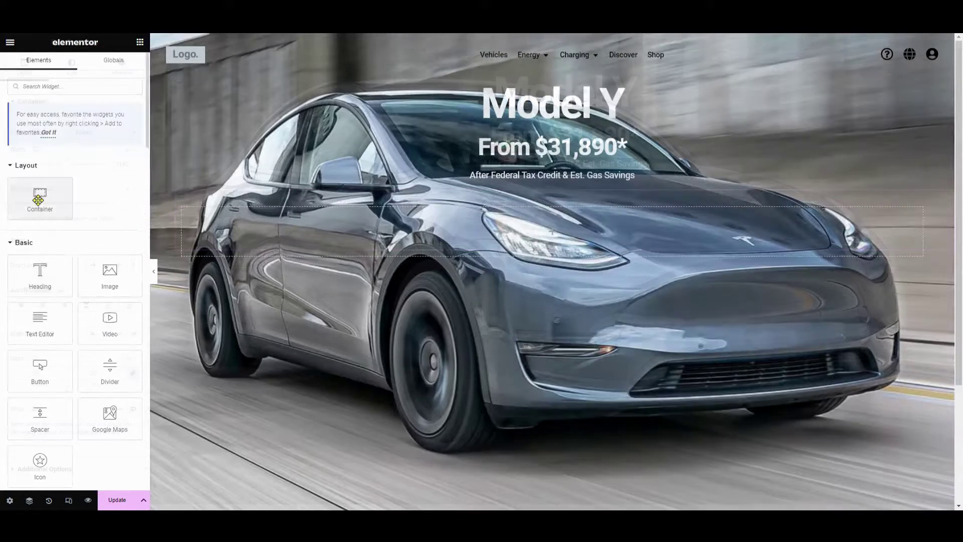
drag(40, 198, 579, 231)
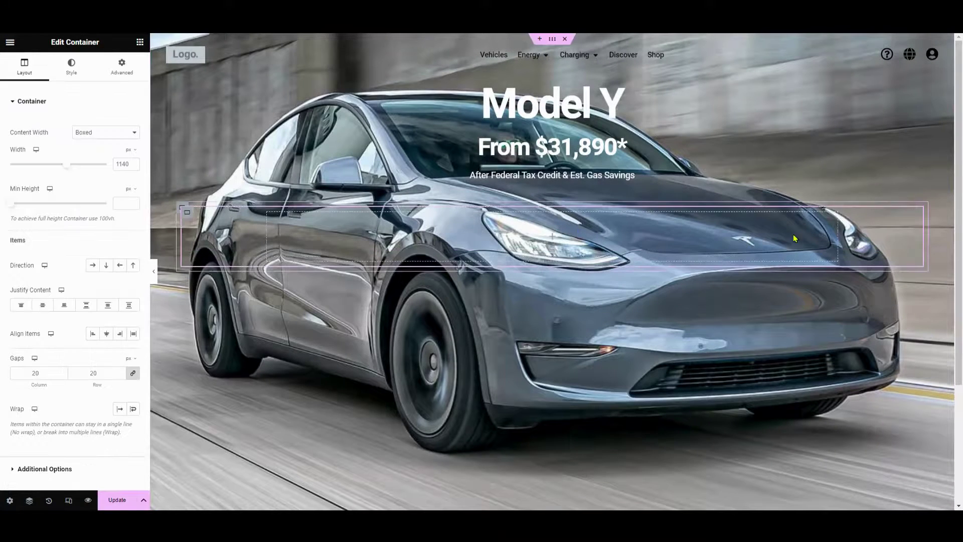
Arrange the inner containers side by side in a row and set the left one's width to 49.90%
click(189, 216)
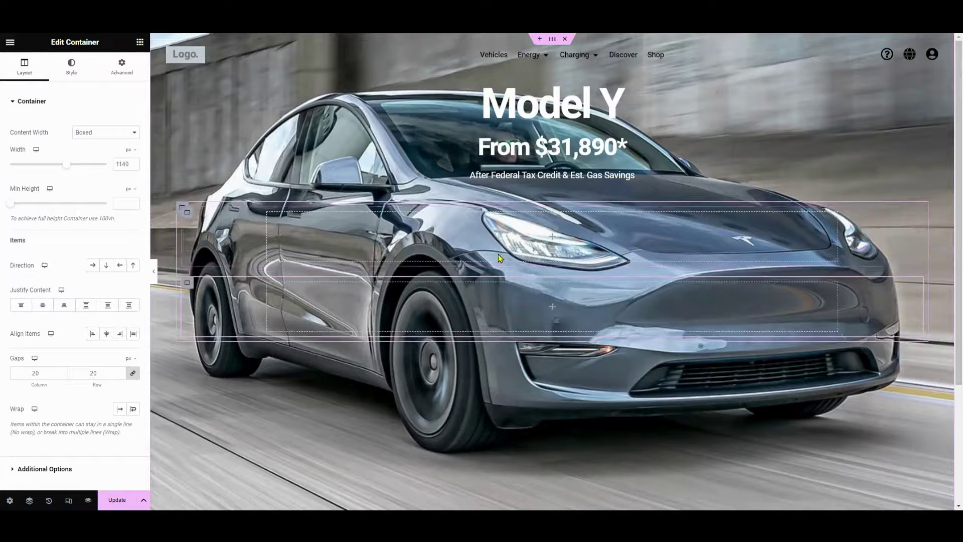
click(93, 266)
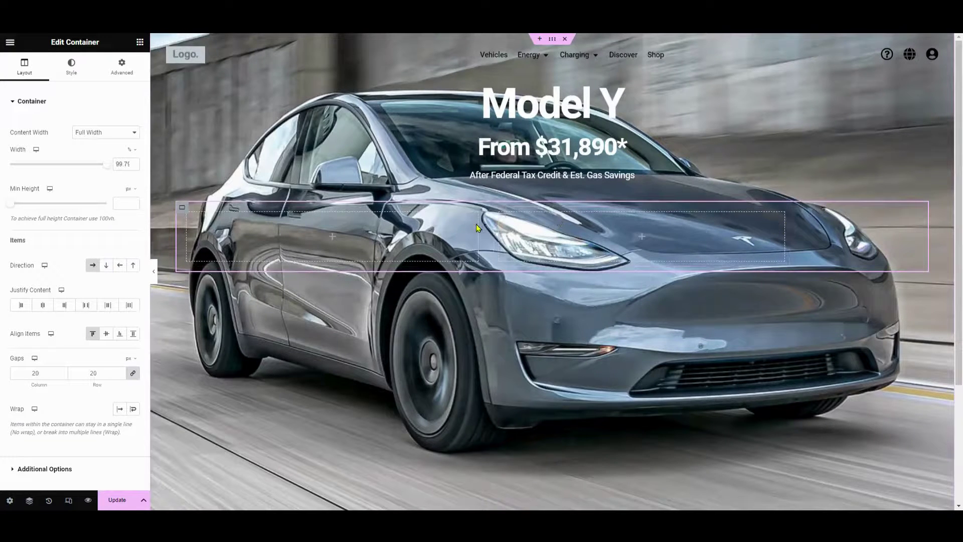
click(187, 211)
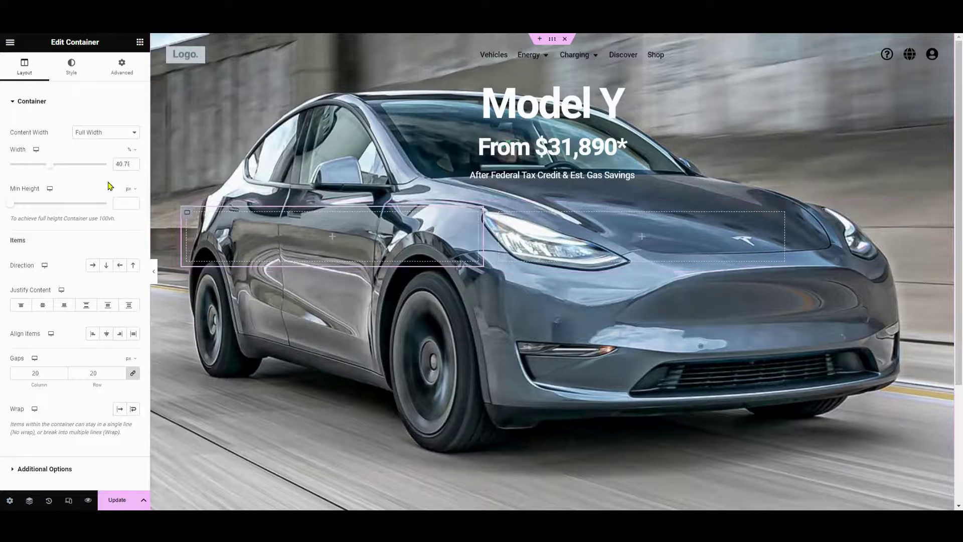
text(49.90)
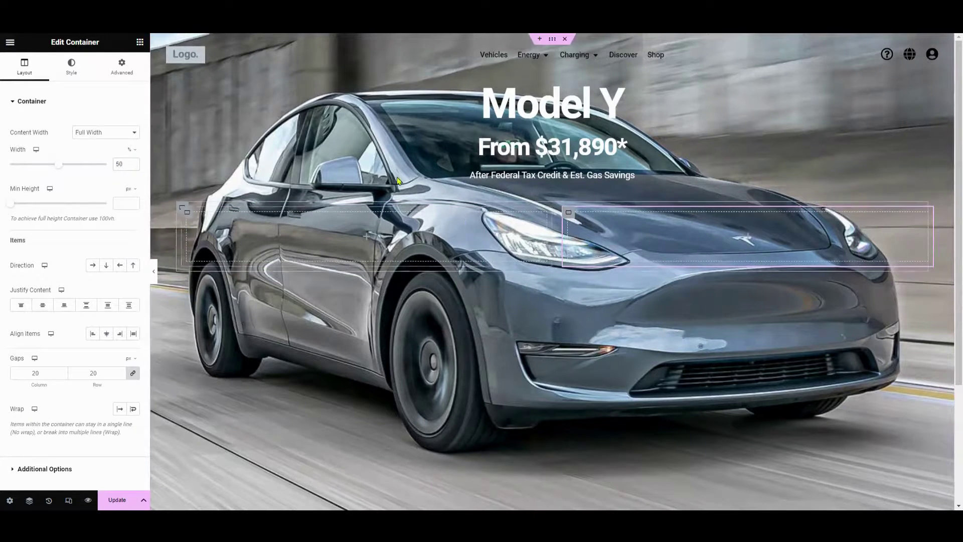
click(140, 42)
Add a right-aligned button in the left container and a left-aligned duplicate in the right container
drag(40, 369, 355, 241)
click(106, 199)
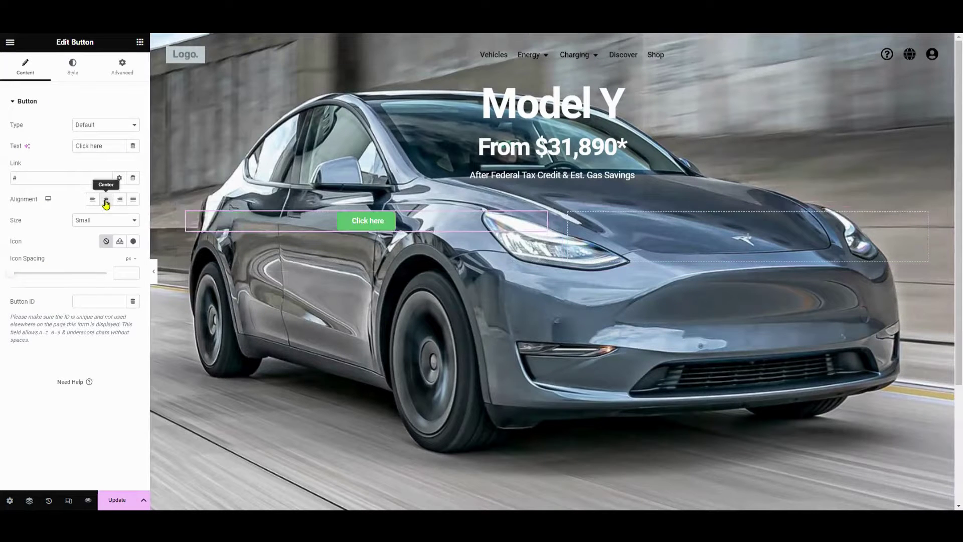
click(120, 199)
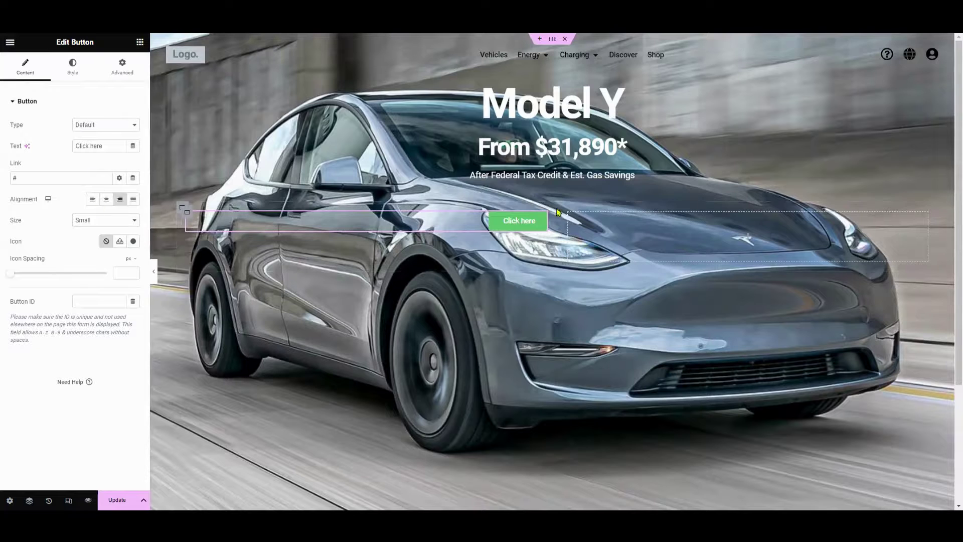
key(ctrl+d)
drag(544, 247, 572, 221)
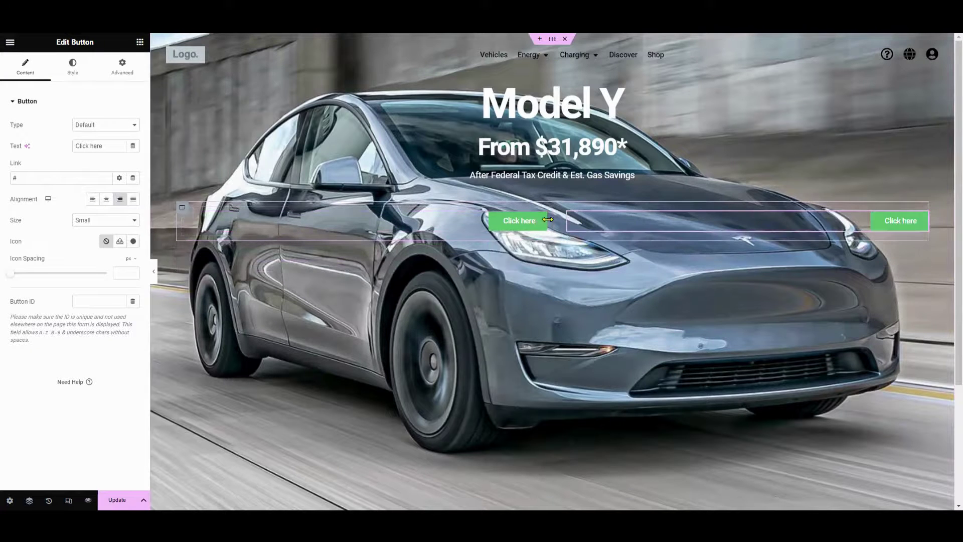
click(569, 214)
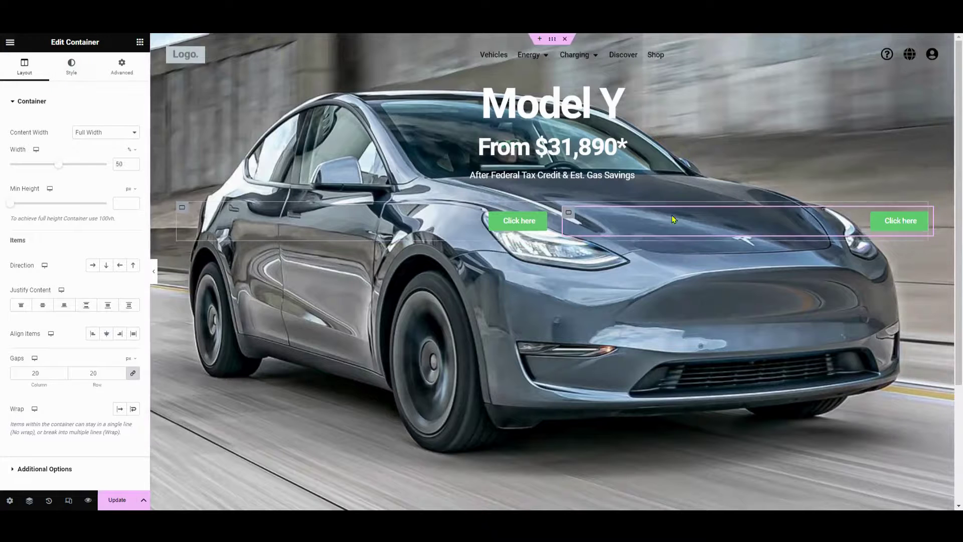
click(901, 221)
click(93, 199)
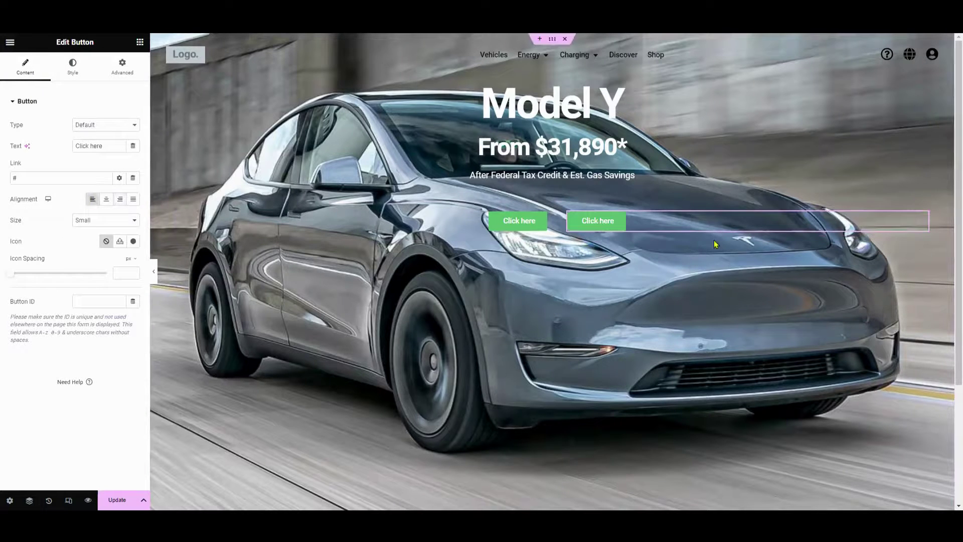
Place a Spacer above the two buttons and make it taller to push them down
click(139, 42)
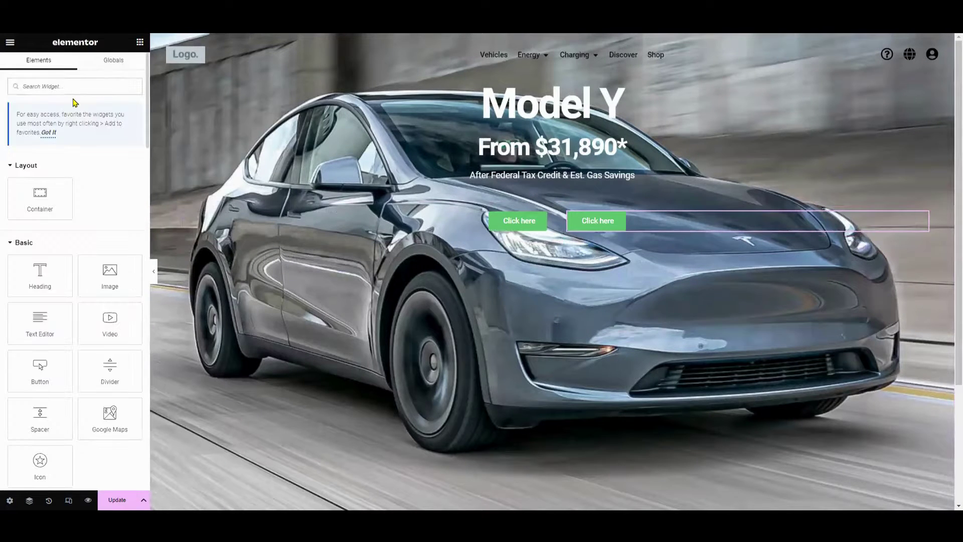
text(spac)
drag(37, 173, 519, 199)
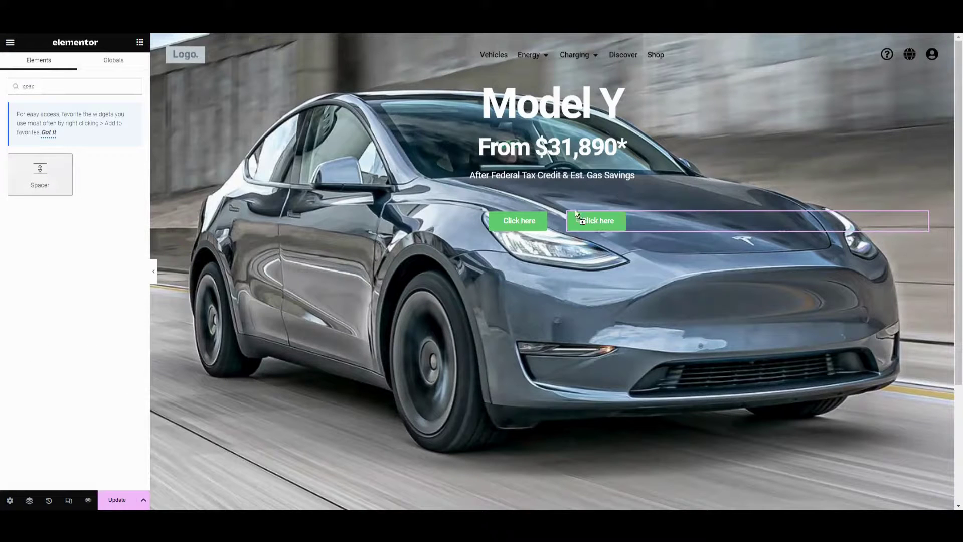
mouse_move(576, 215)
mouse_down()
mouse_move(557, 193)
mouse_move(570, 199)
mouse_move(573, 223)
mouse_up()
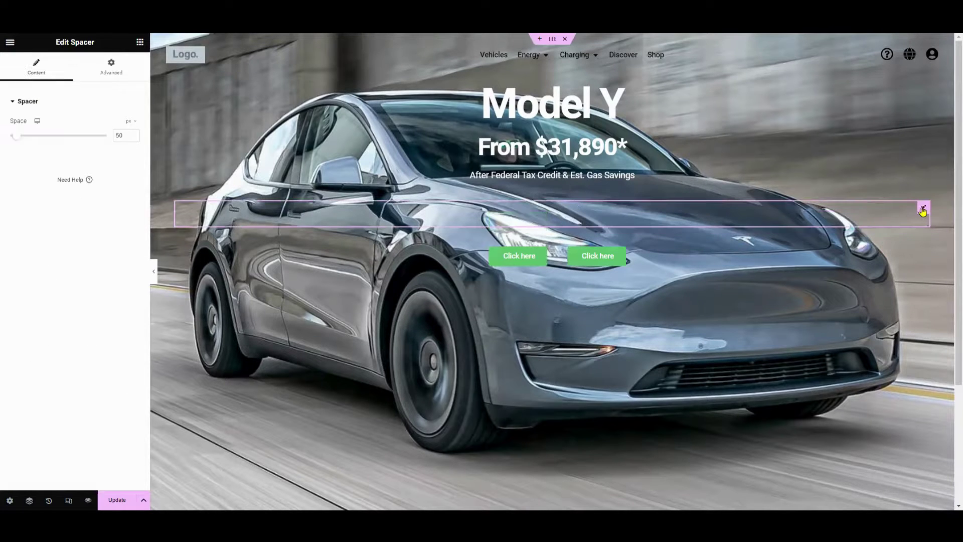
drag(19, 142, 88, 143)
Relabel the left button 'Shop Available' and select the right button's label text
click(519, 472)
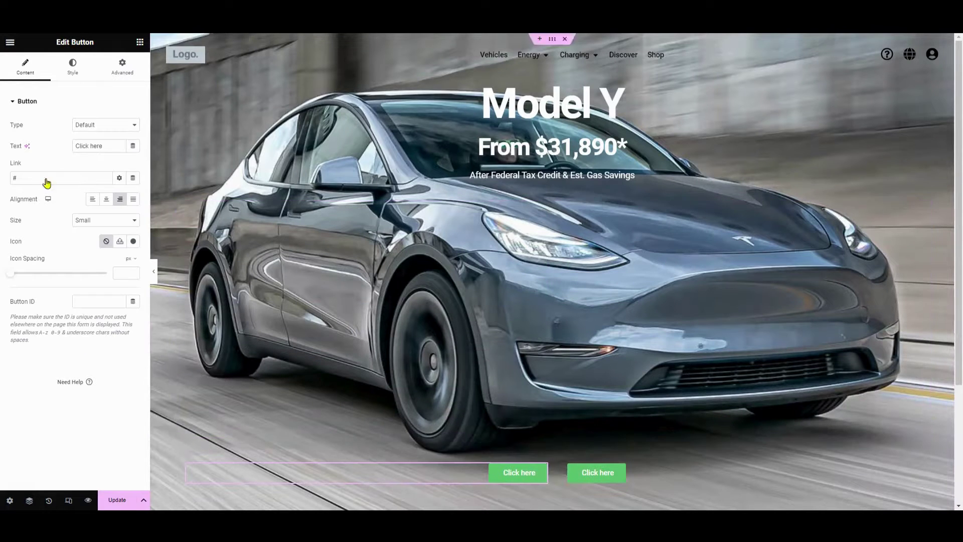
triple_click(97, 146)
text(Shop Ava)
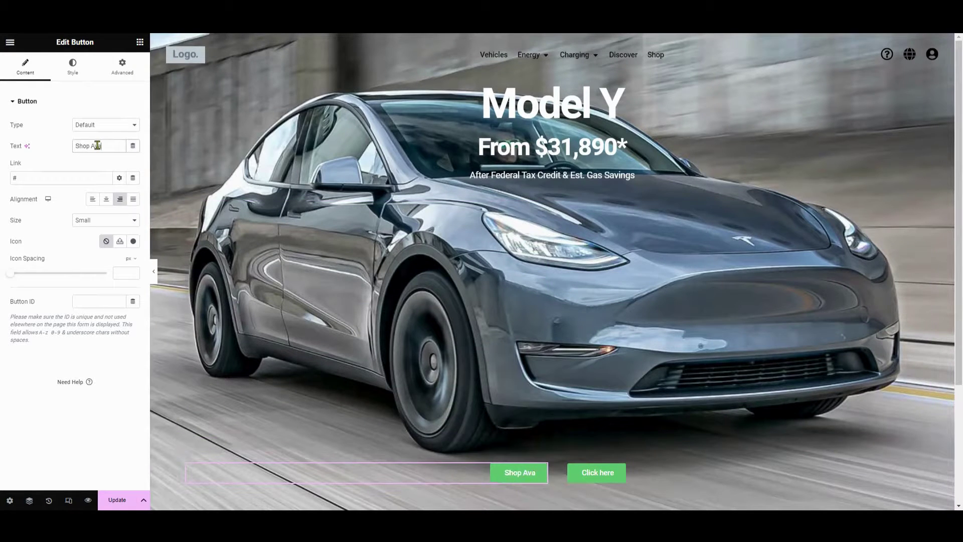
text(ilable)
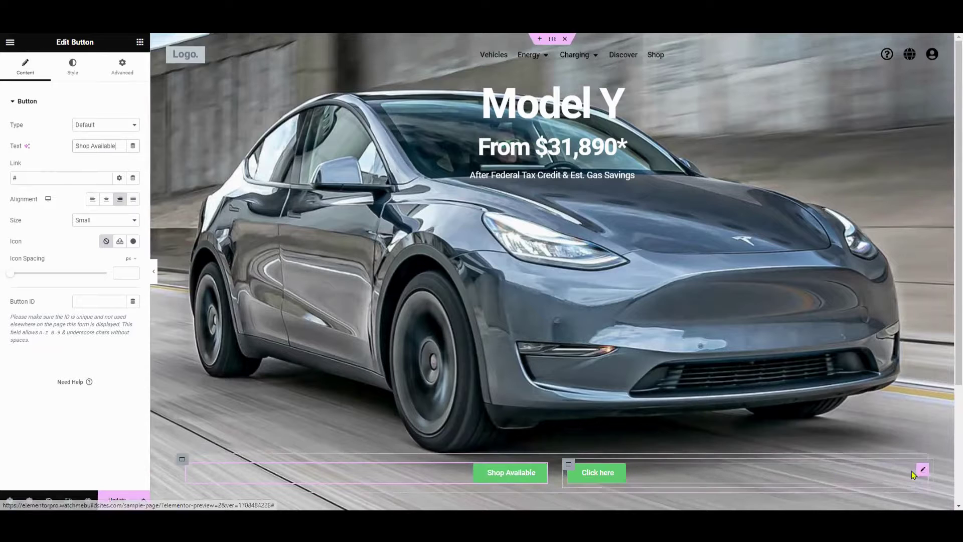
click(873, 472)
triple_click(97, 145)
Label the right button 'Demo Drive' and make the price disclaimer text white (#FFFFFF)
text(Demo)
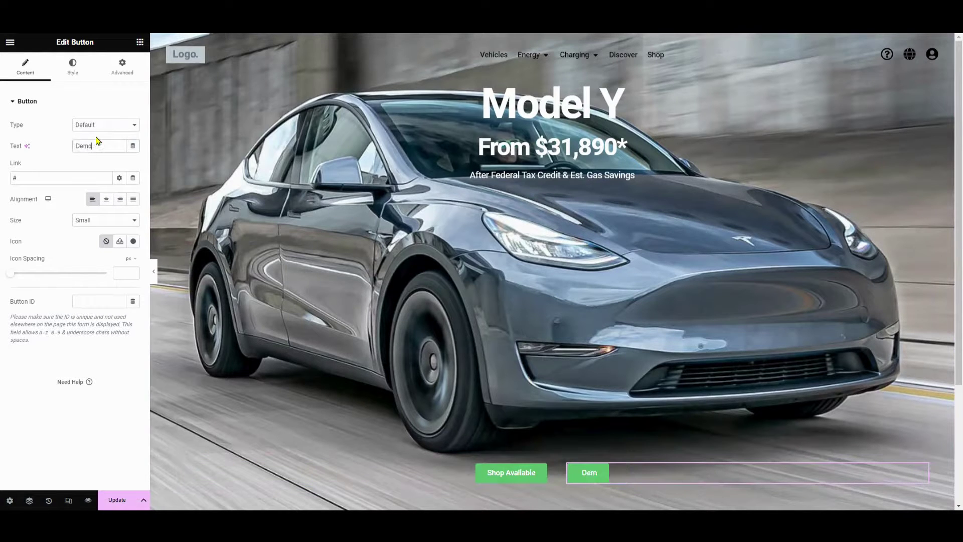
text( Drive)
click(552, 489)
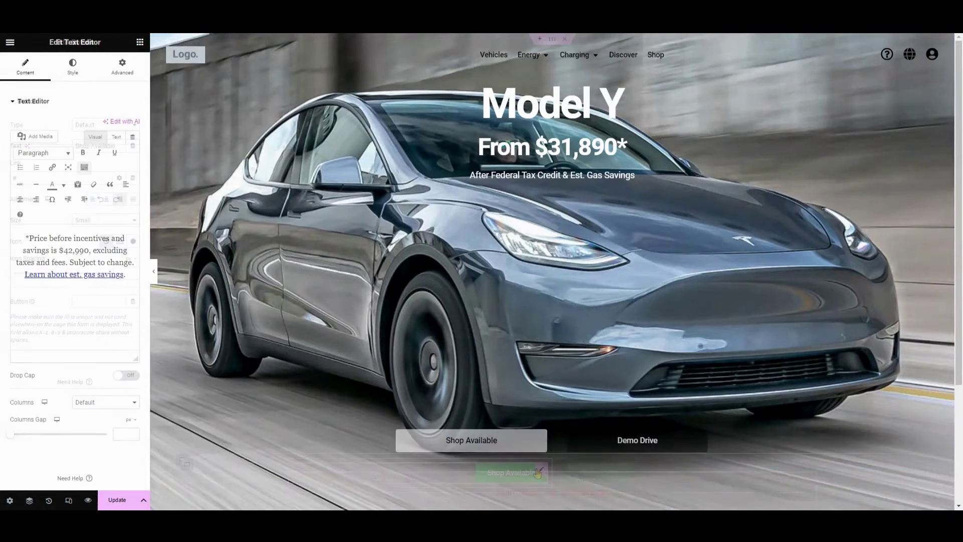
click(73, 67)
click(130, 149)
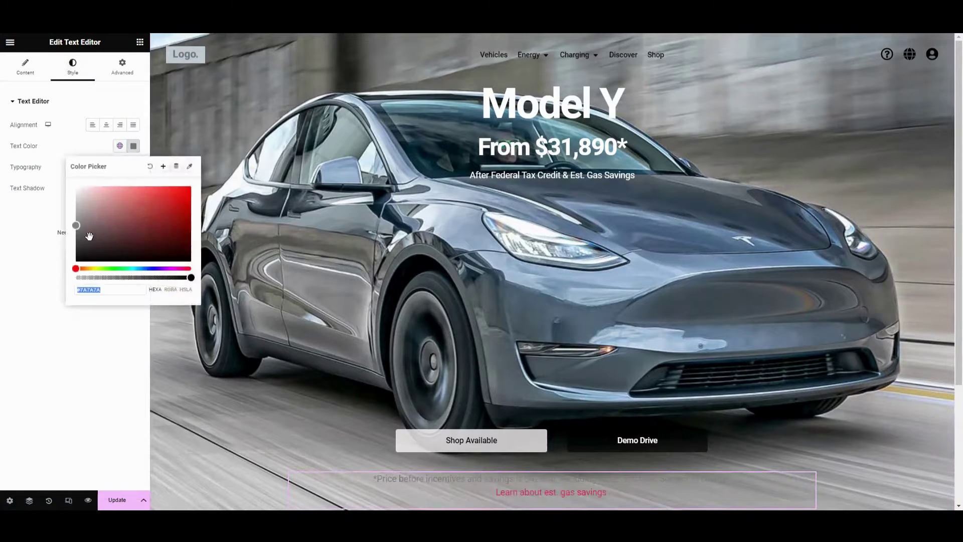
drag(89, 235, 64, 153)
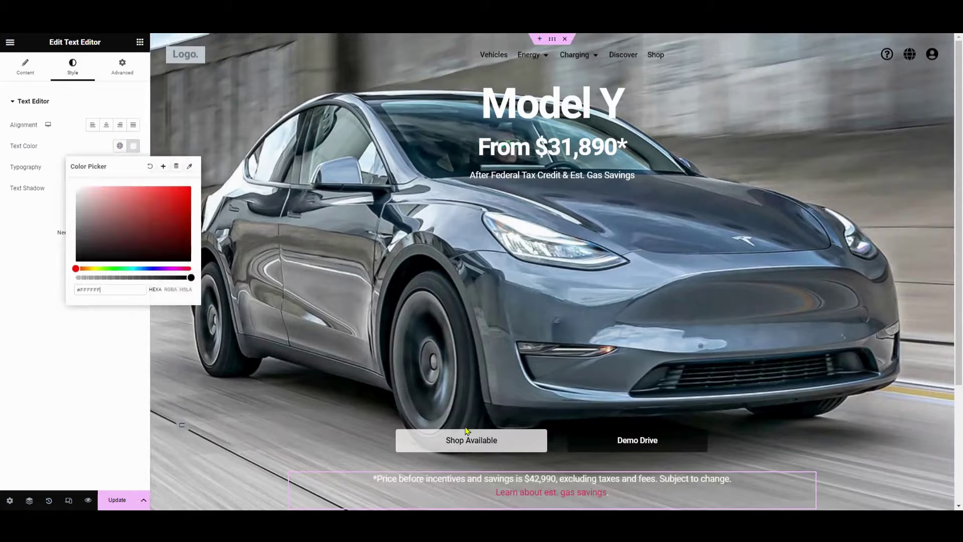
click(809, 478)
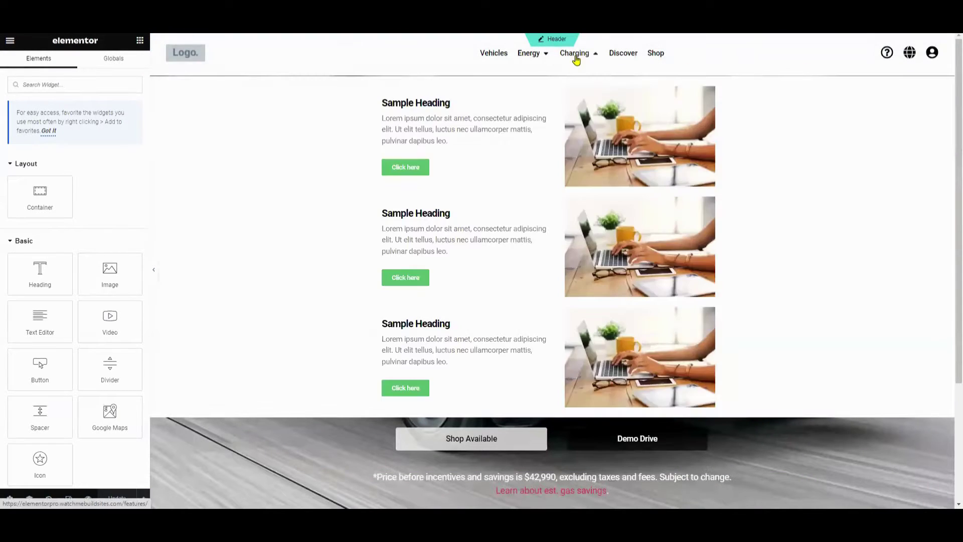
mouse_move(536, 61)
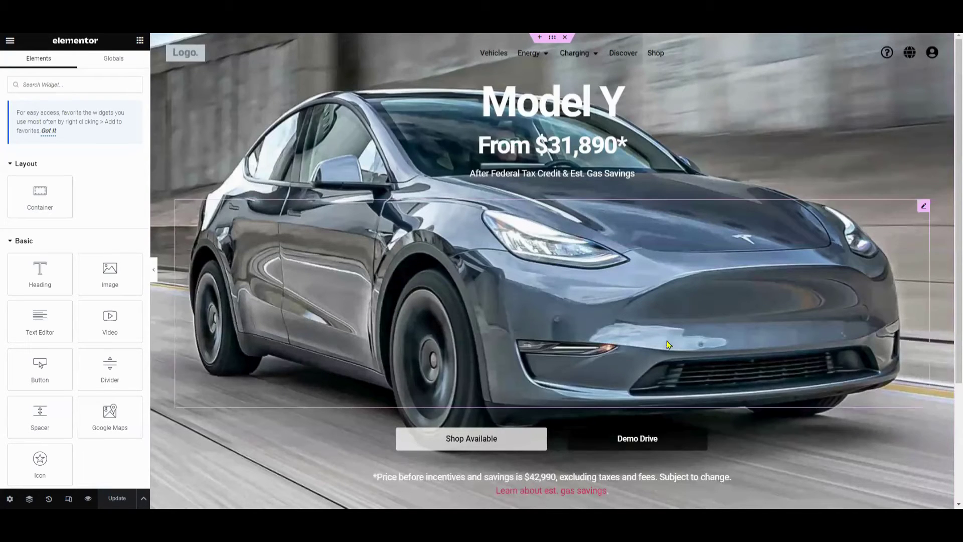
Collapse the editor sidebar to preview the full-width Model Y hero
click(678, 173)
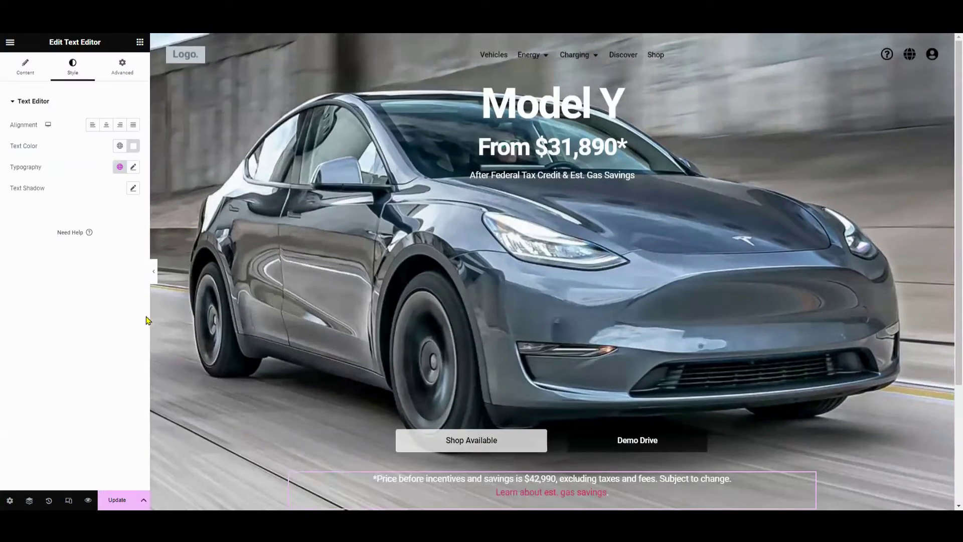
click(155, 274)
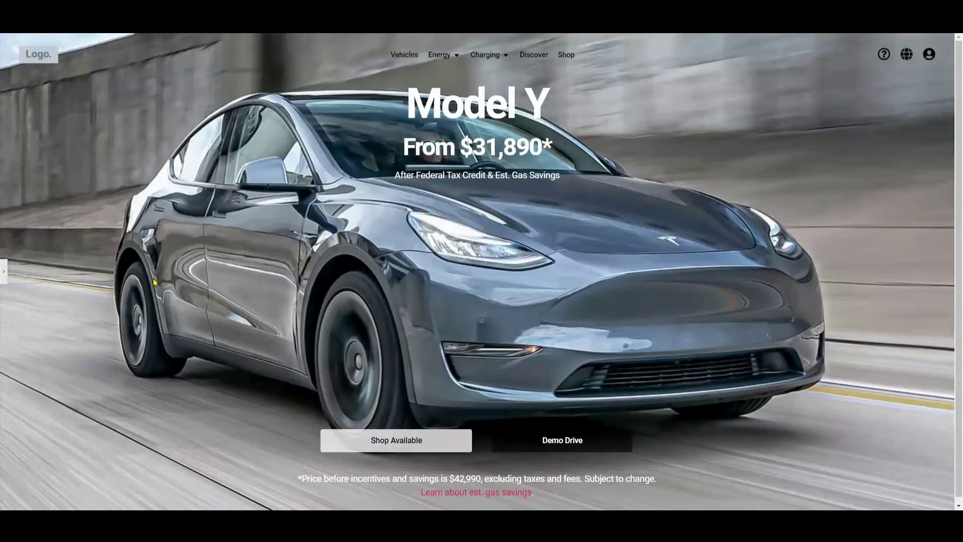